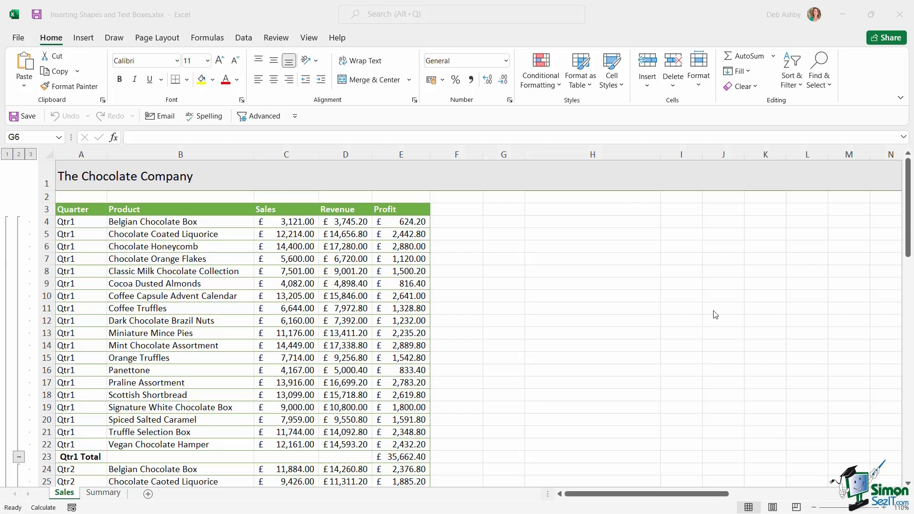
Browse the Insert tab's Shapes gallery without adding any shape
{"action": "left_click", "coordinate": [84, 38]}
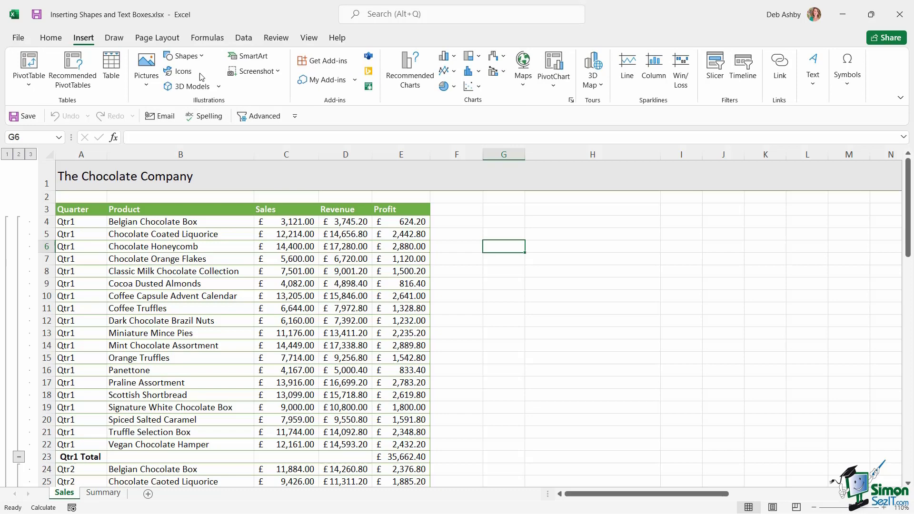
{"action": "left_click", "coordinate": [200, 57]}
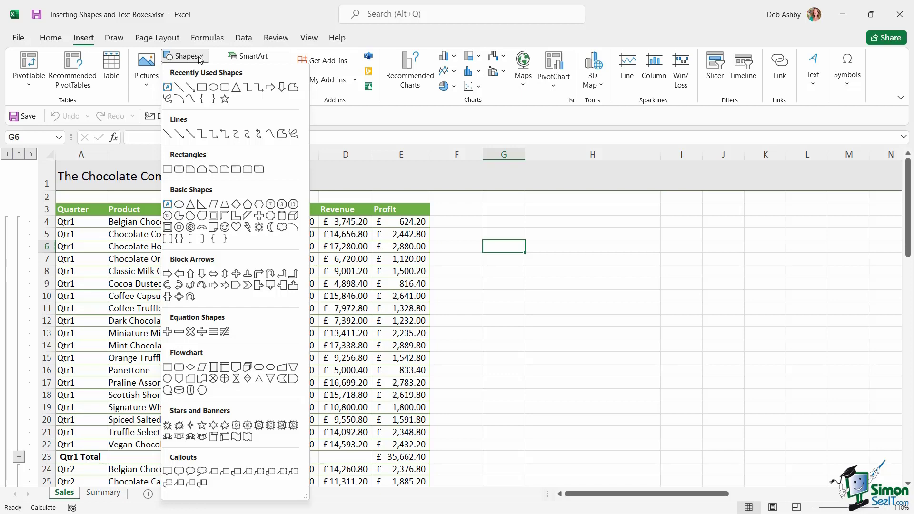
{"action": "left_click", "coordinate": [707, 298]}
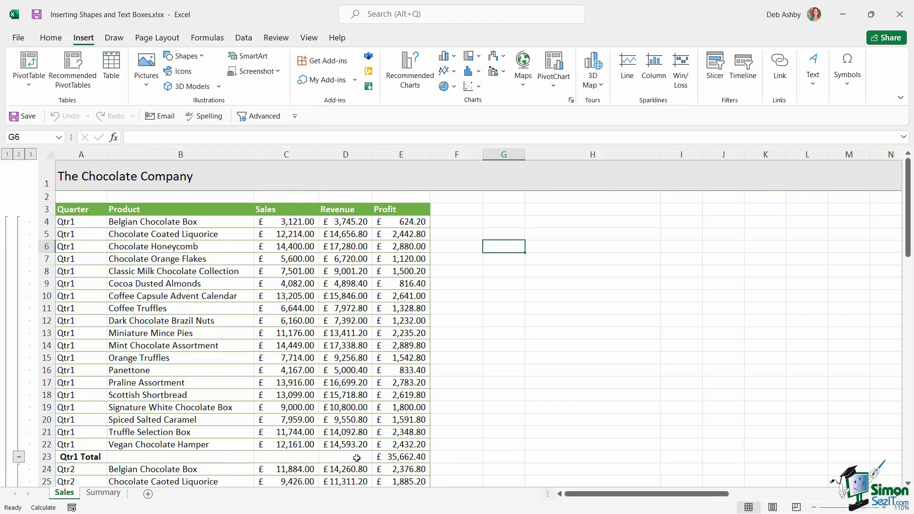
{"action": "left_click", "coordinate": [392, 459]}
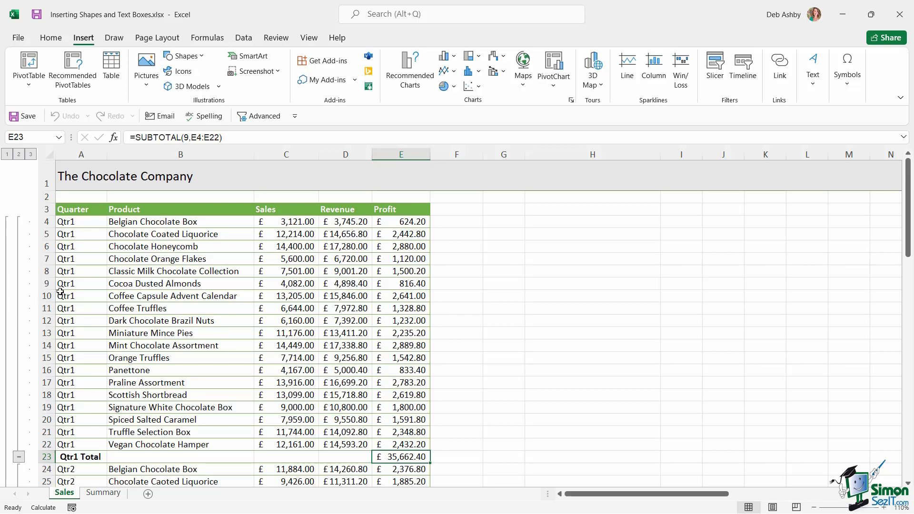
{"action": "scroll", "coordinate": [146, 253], "scroll_direction": "down", "scroll_amount": 1}
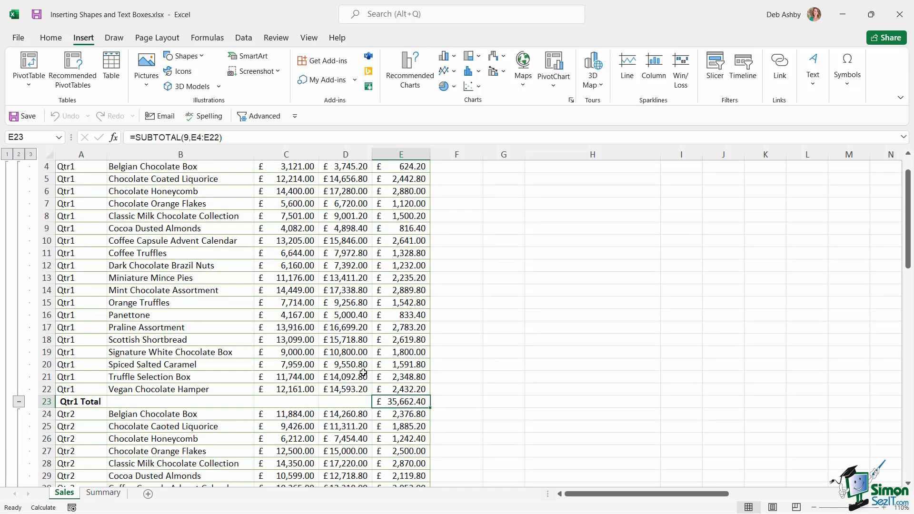
{"action": "scroll", "coordinate": [362, 372], "scroll_direction": "down", "scroll_amount": 4}
{"action": "scroll", "coordinate": [362, 372], "scroll_direction": "down", "scroll_amount": 1}
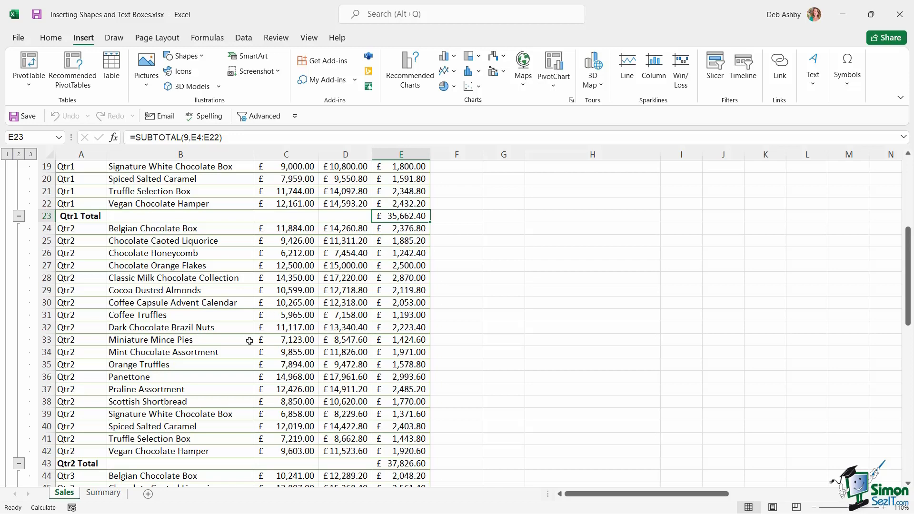
On the Summary sheet, select cell L5 and show the Insert Pictures source options
{"action": "left_click", "coordinate": [110, 494]}
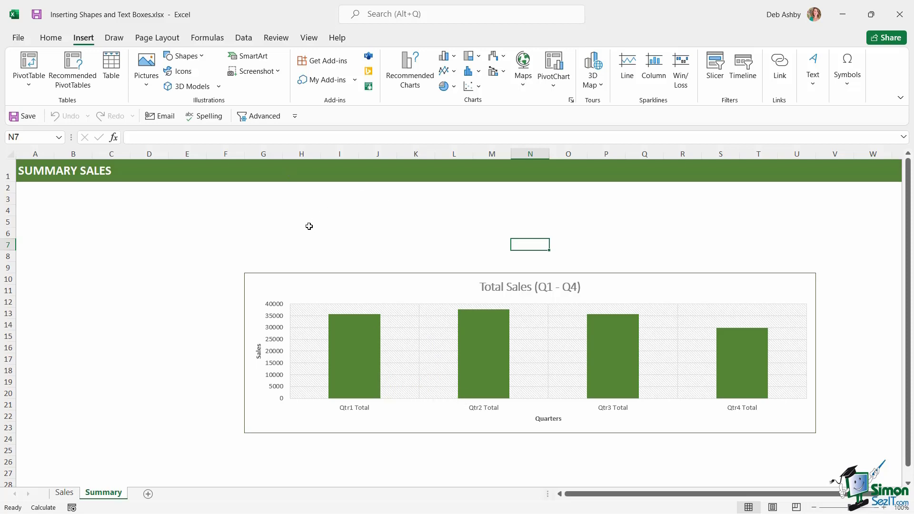
{"action": "left_click", "coordinate": [446, 223]}
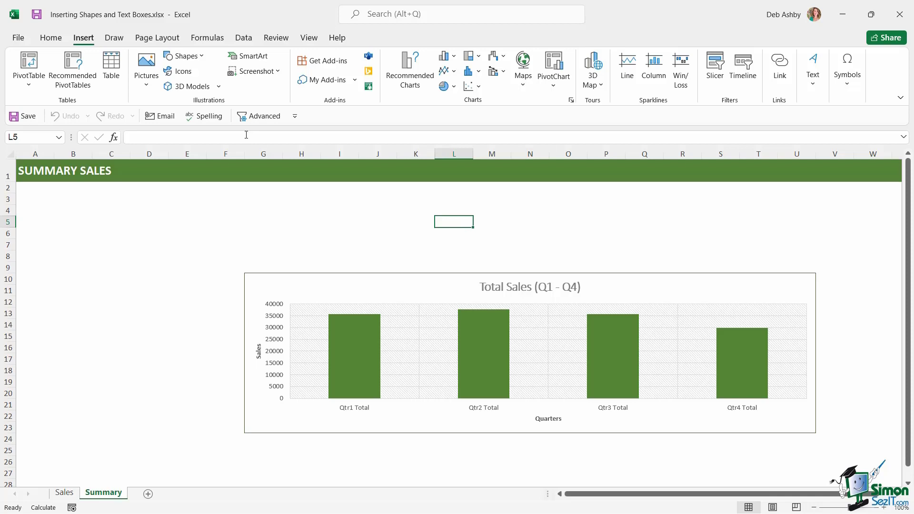
{"action": "left_click", "coordinate": [148, 88]}
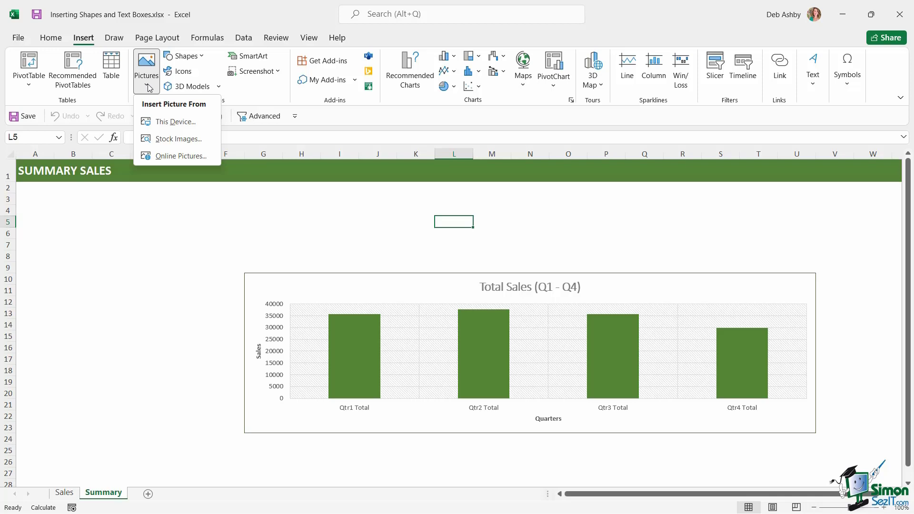
In Stock Images' Cutout People, select the photo of a woman pointing upward
{"action": "left_click", "coordinate": [164, 139]}
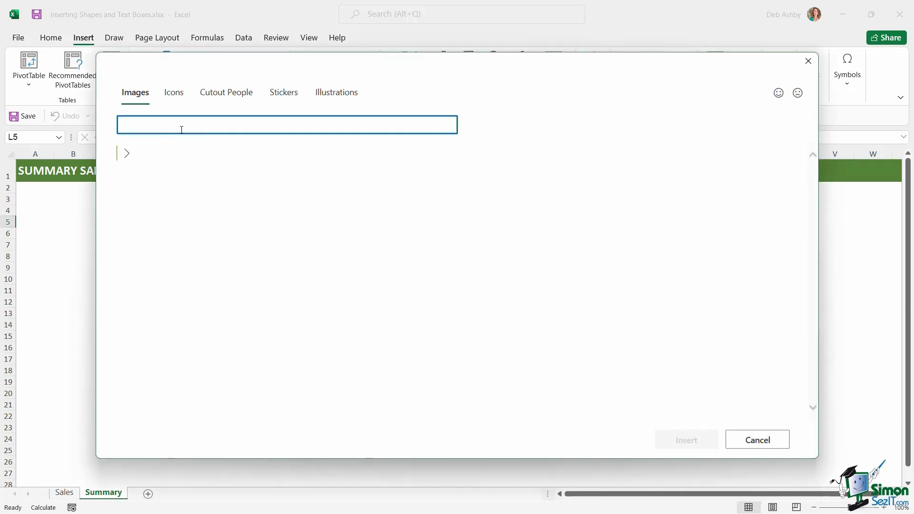
{"action": "left_click", "coordinate": [214, 99]}
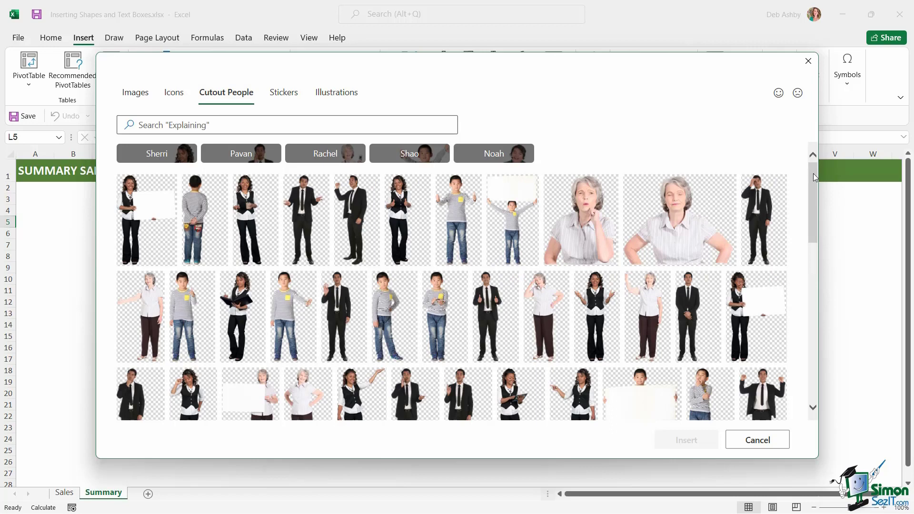
{"action": "left_click_drag", "start_coordinate": [814, 173], "coordinate": [814, 242]}
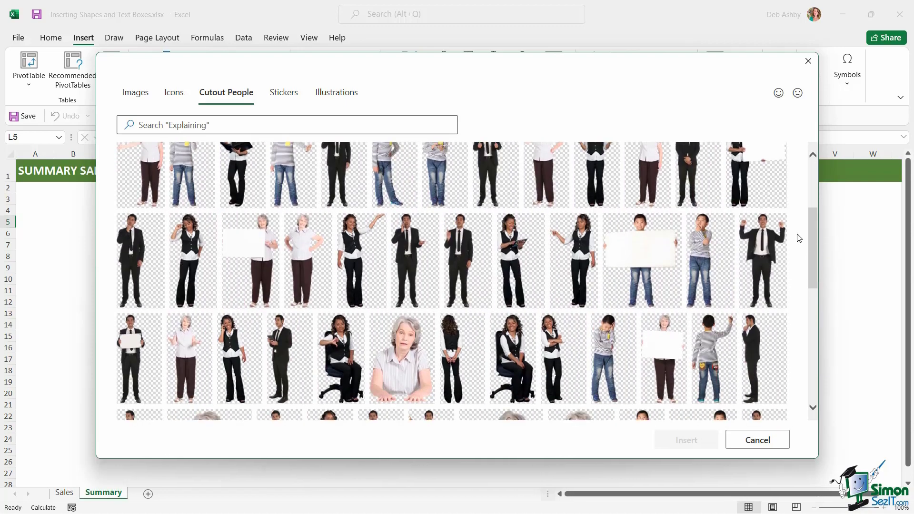
{"action": "left_click", "coordinate": [363, 252]}
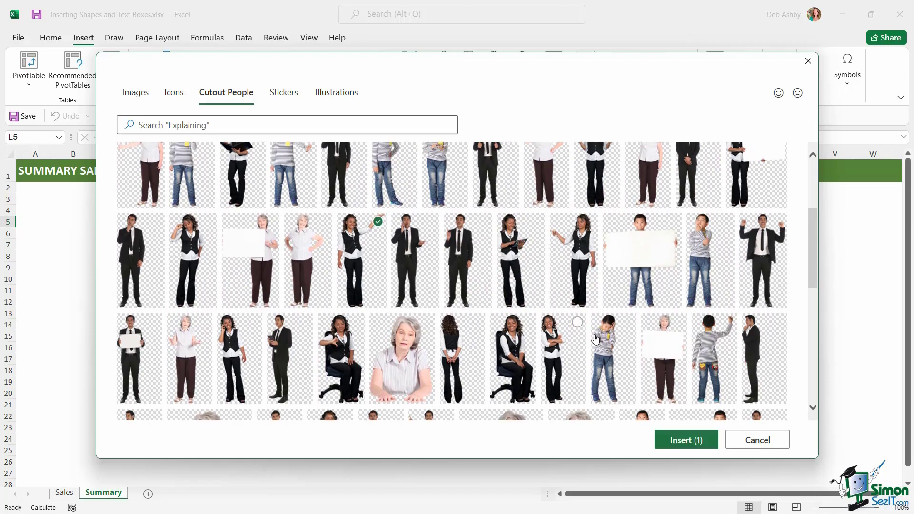
Insert the pointing-woman cutout, shrink it and stand it left of the Total Sales chart
{"action": "left_click", "coordinate": [686, 439]}
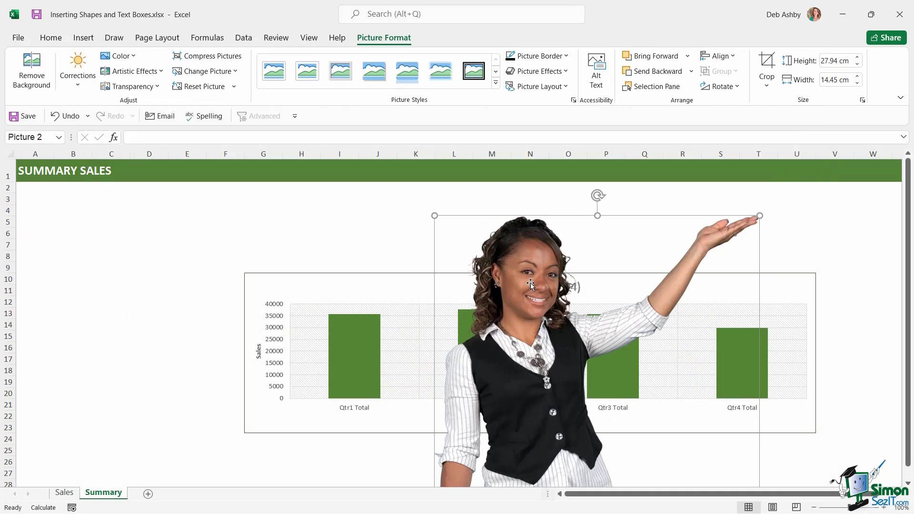
{"action": "left_click_drag", "start_coordinate": [526, 285], "coordinate": [119, 288]}
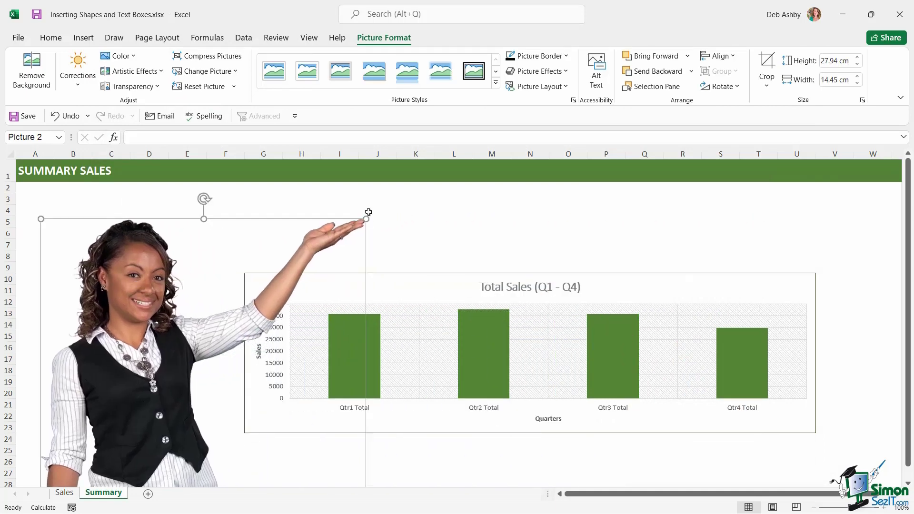
{"action": "left_click_drag", "start_coordinate": [364, 220], "coordinate": [236, 350]}
{"action": "left_click_drag", "start_coordinate": [124, 411], "coordinate": [109, 276]}
{"action": "left_click", "coordinate": [530, 234]}
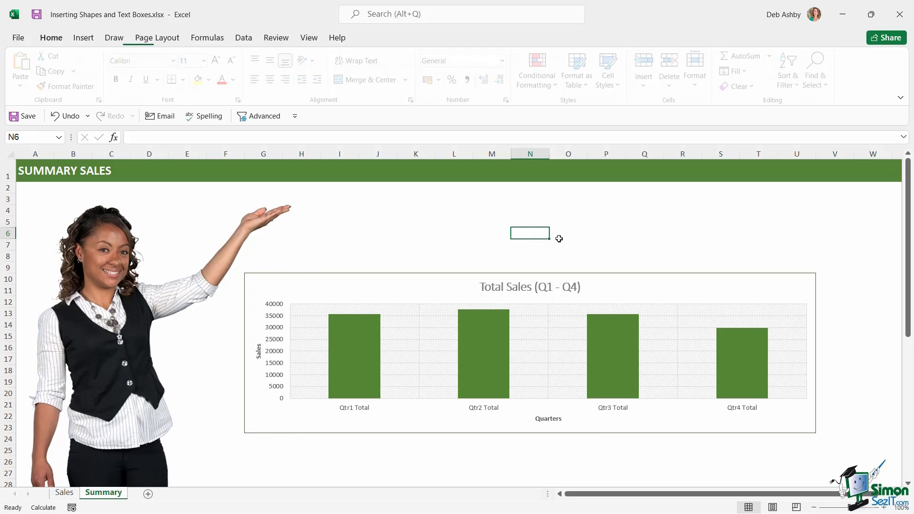
{"action": "scroll", "coordinate": [651, 251], "scroll_direction": "down", "scroll_amount": 4}
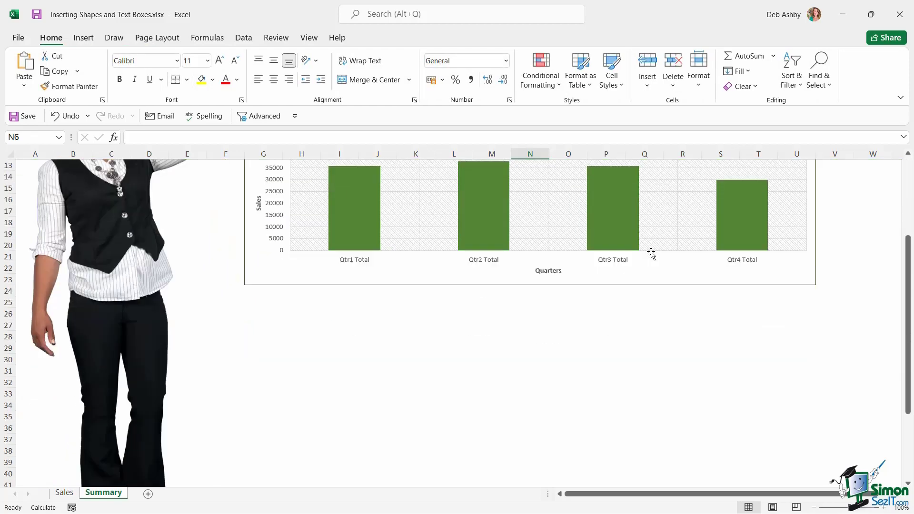
{"action": "scroll", "coordinate": [651, 251], "scroll_direction": "up", "scroll_amount": 4}
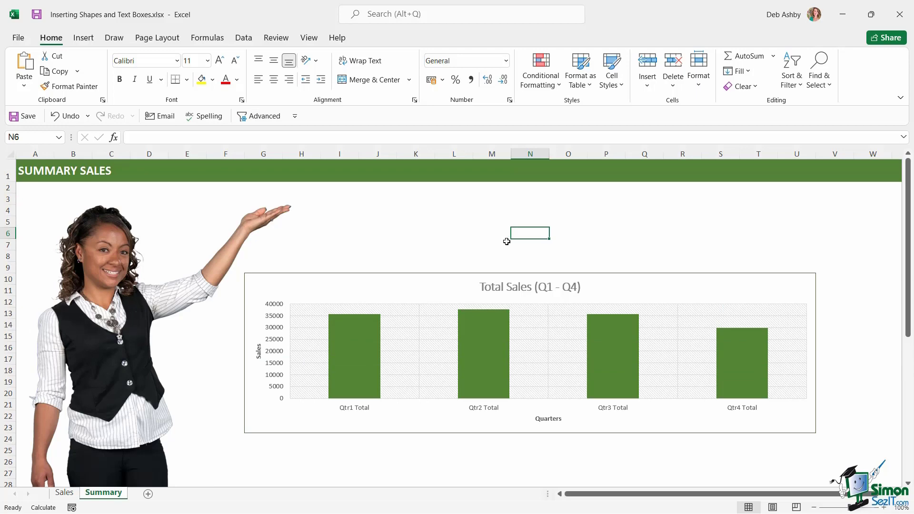
Draw a Rectangle: Rounded Corners shape above the chart beside the woman's raised hand
{"action": "left_click", "coordinate": [84, 38]}
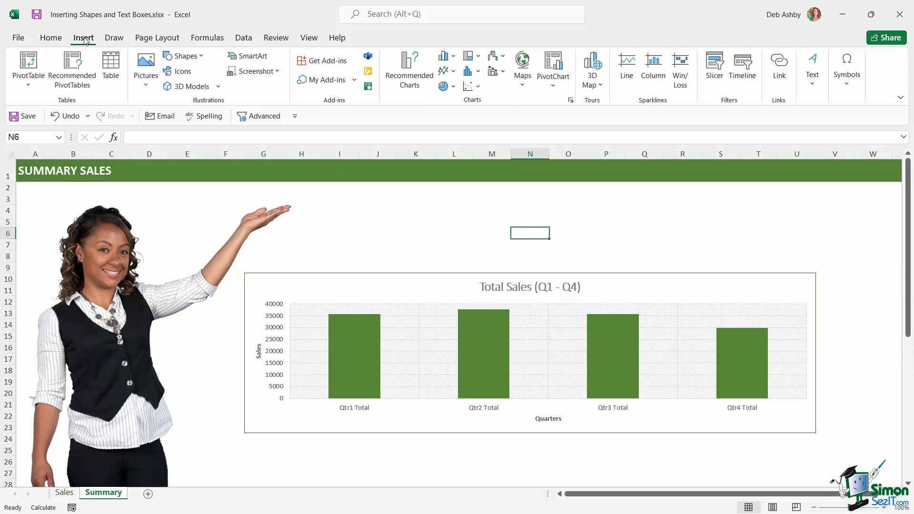
{"action": "left_click", "coordinate": [198, 59]}
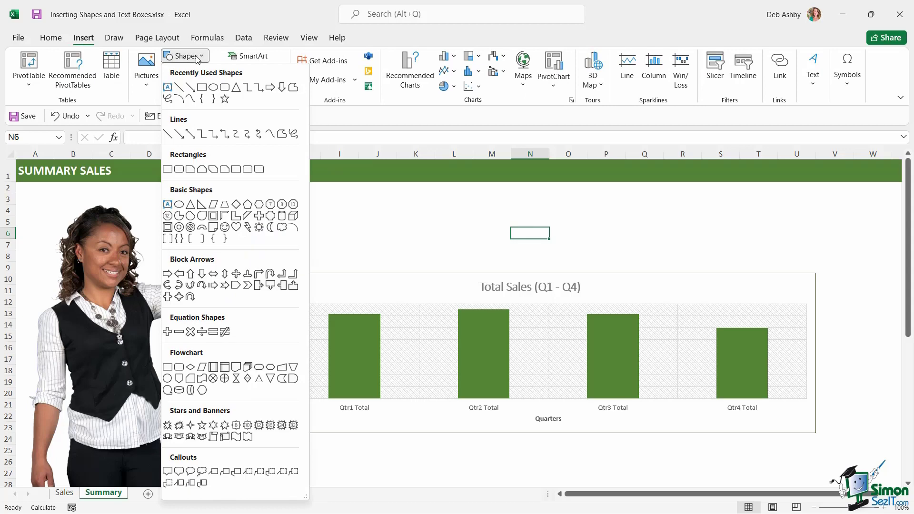
{"action": "left_click", "coordinate": [179, 170]}
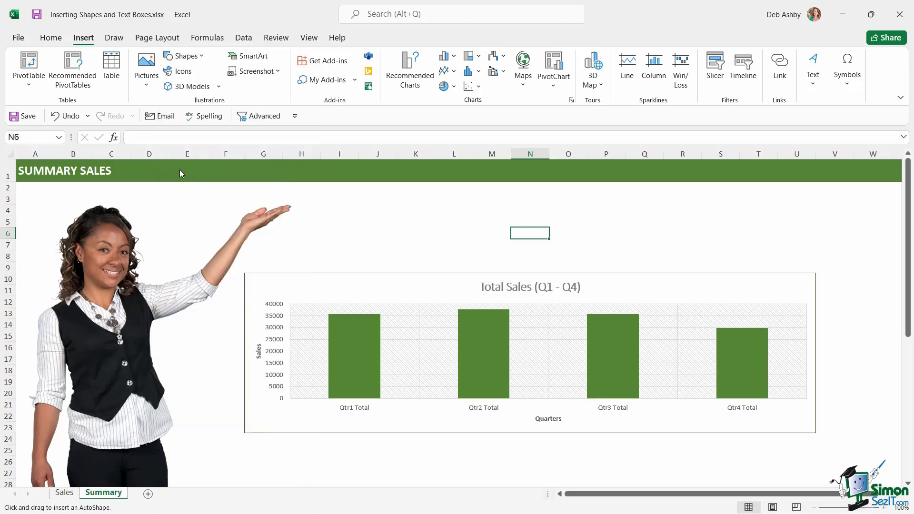
{"action": "left_click_drag", "start_coordinate": [318, 206], "coordinate": [451, 249]}
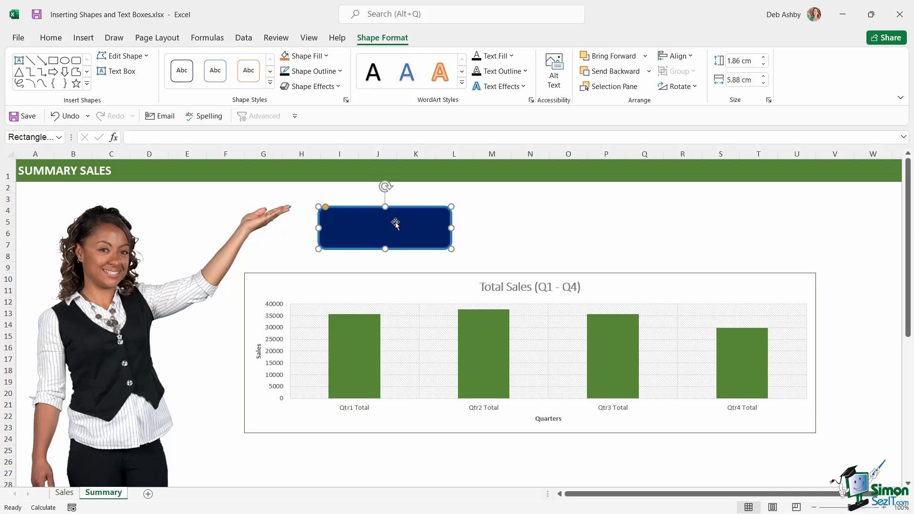
Deselect and reselect the dark blue rounded rectangle above the chart
{"action": "left_click", "coordinate": [530, 222]}
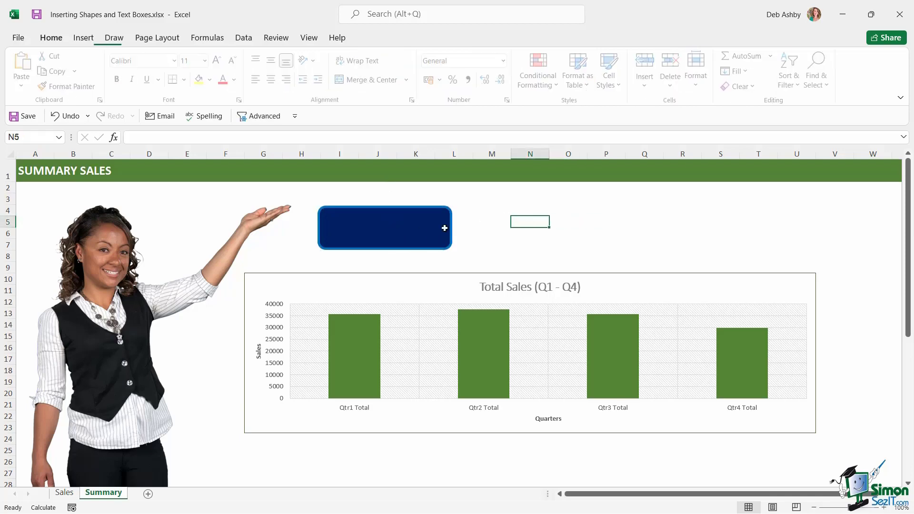
{"action": "left_click", "coordinate": [410, 233]}
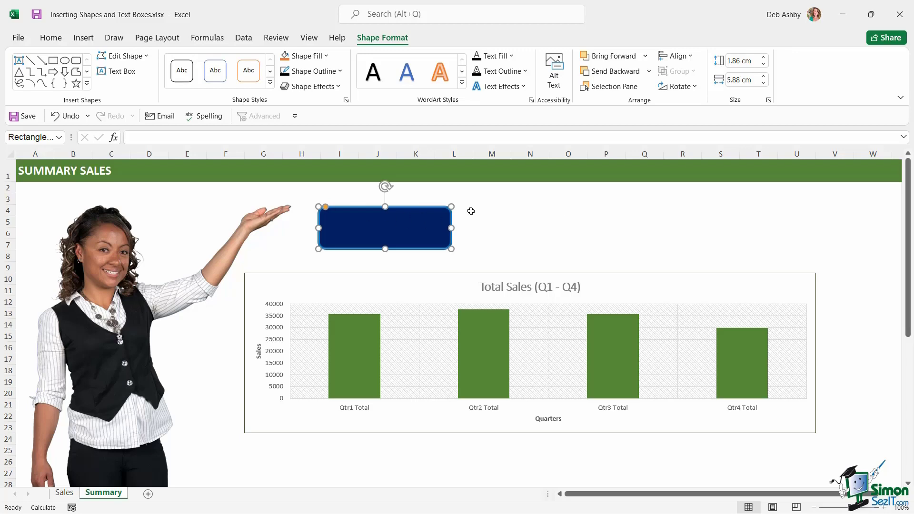
{"action": "left_click", "coordinate": [577, 236]}
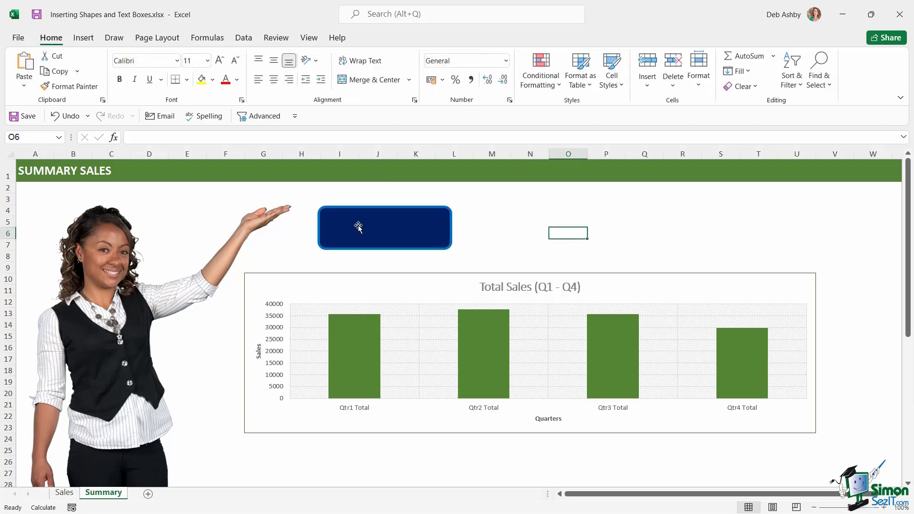
{"action": "left_click", "coordinate": [393, 227]}
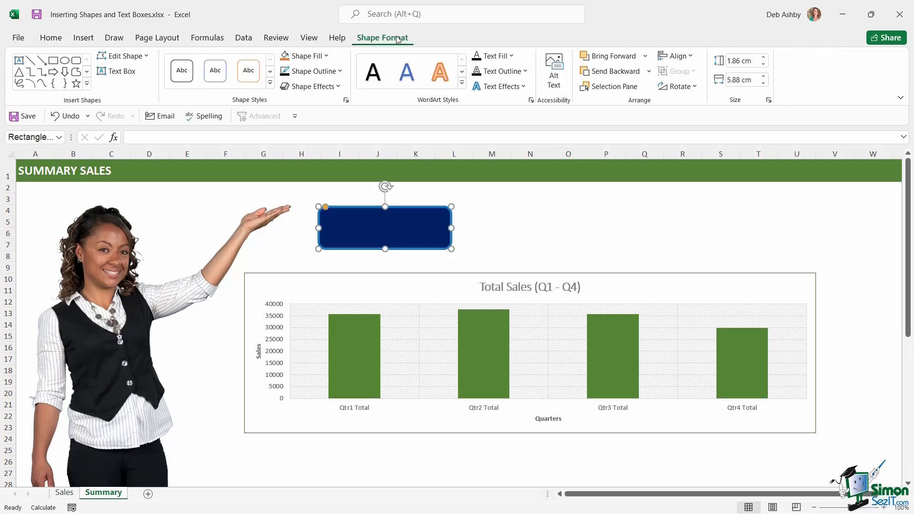
Preview the rectangle's fill, outline, effects and right-click options, leaving everything unchanged
{"action": "left_click", "coordinate": [326, 57]}
{"action": "key", "text": "Escape"}
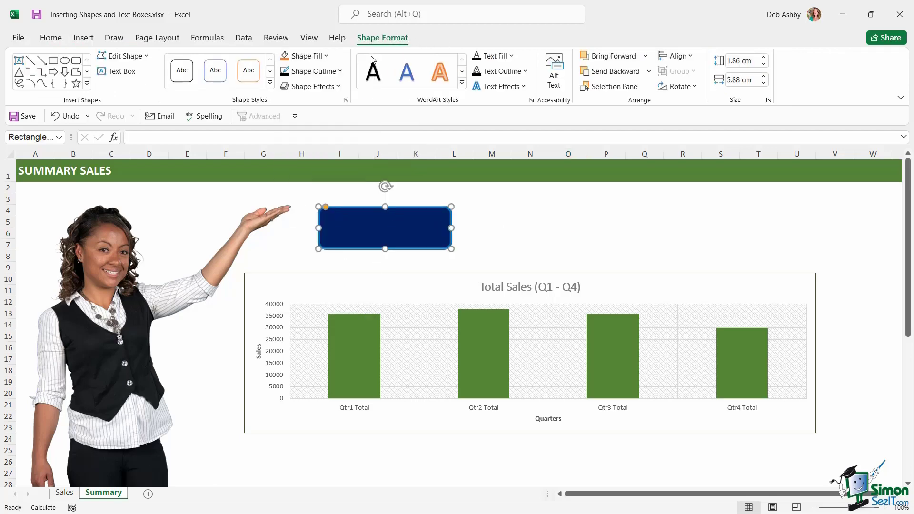
{"action": "left_click", "coordinate": [338, 72]}
{"action": "key", "text": "Escape"}
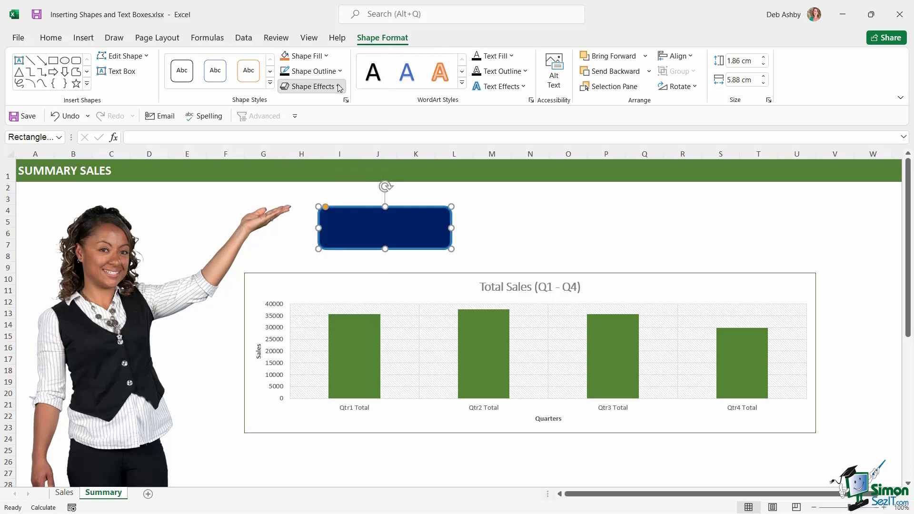
{"action": "left_click", "coordinate": [342, 86]}
{"action": "key", "text": "Escape"}
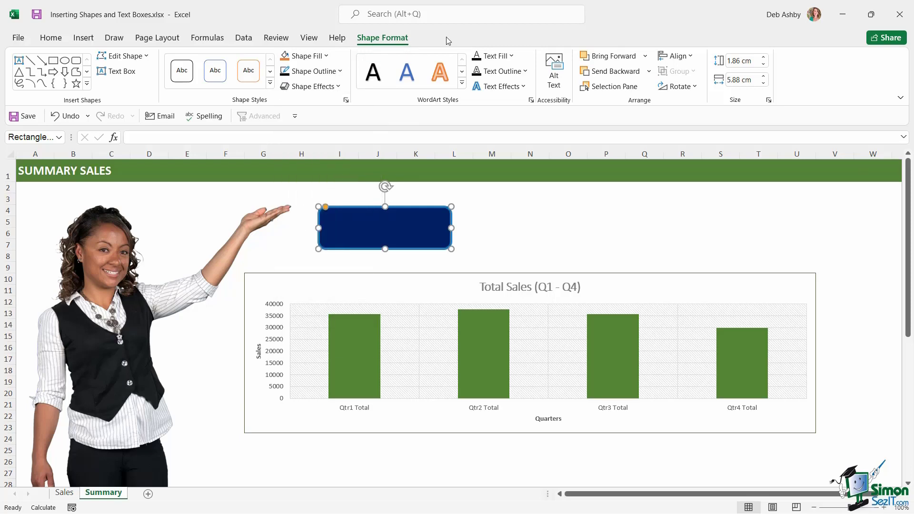
{"action": "right_click", "coordinate": [405, 219]}
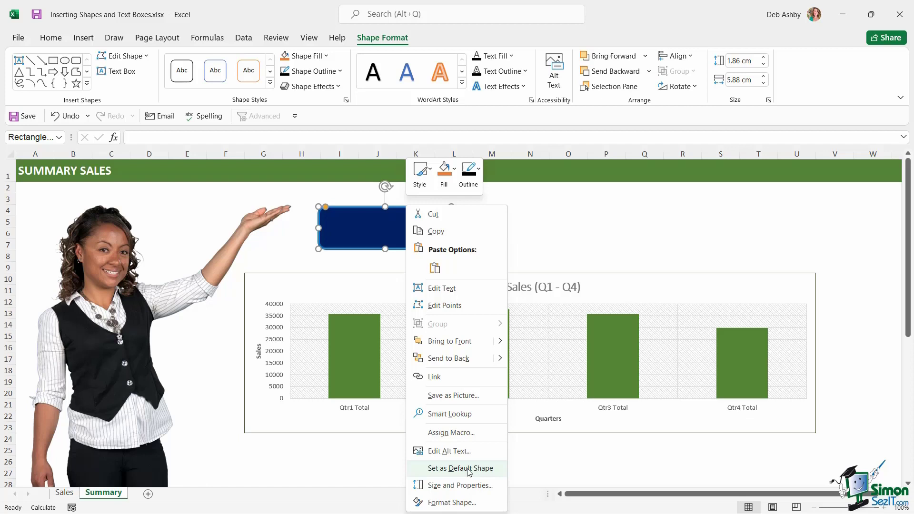
{"action": "key", "text": "Escape"}
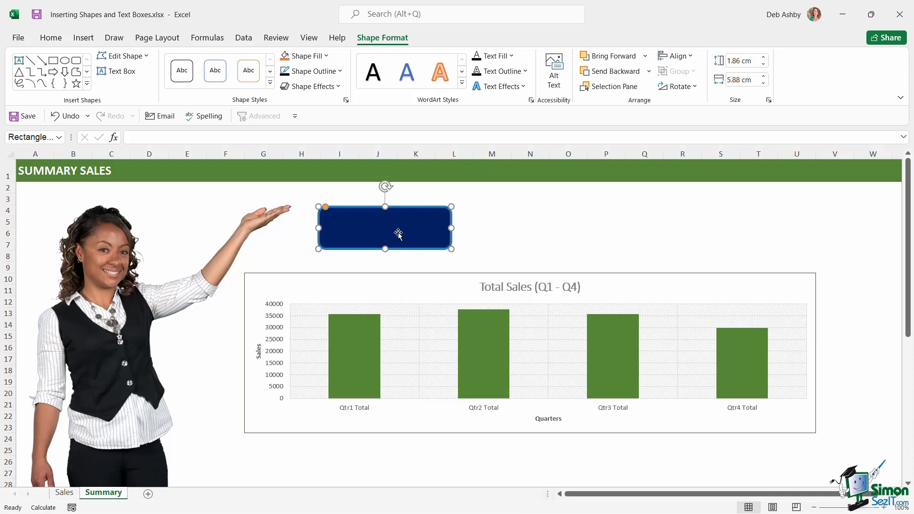
Fill the rounded rectangle dark green and give it a light green outline
{"action": "left_click", "coordinate": [320, 56]}
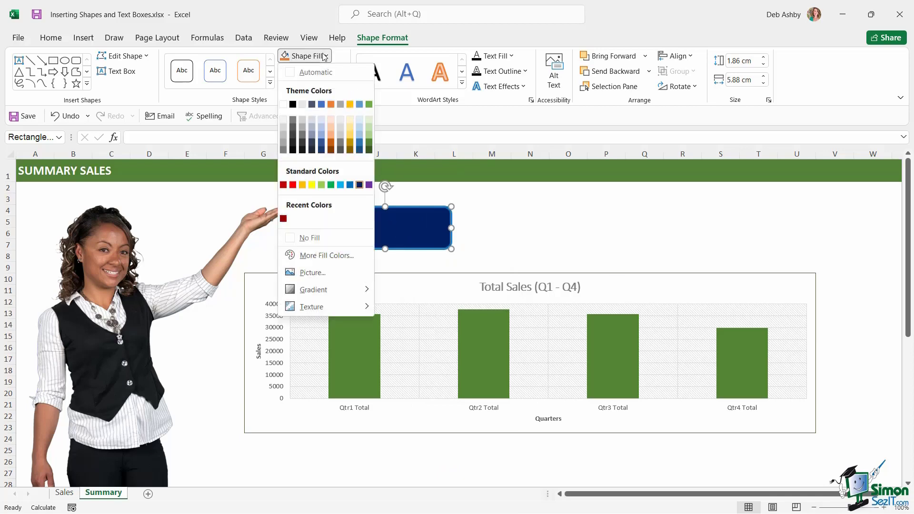
{"action": "left_click", "coordinate": [369, 151]}
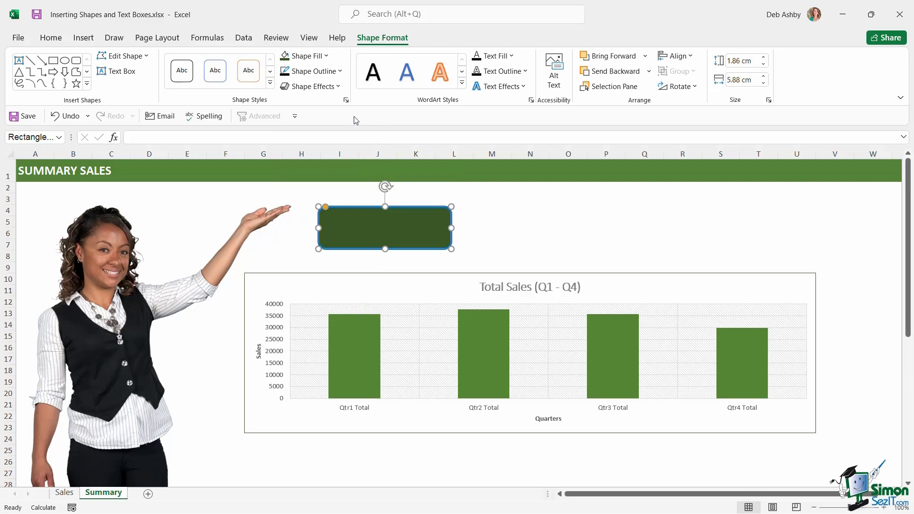
{"action": "left_click", "coordinate": [333, 71]}
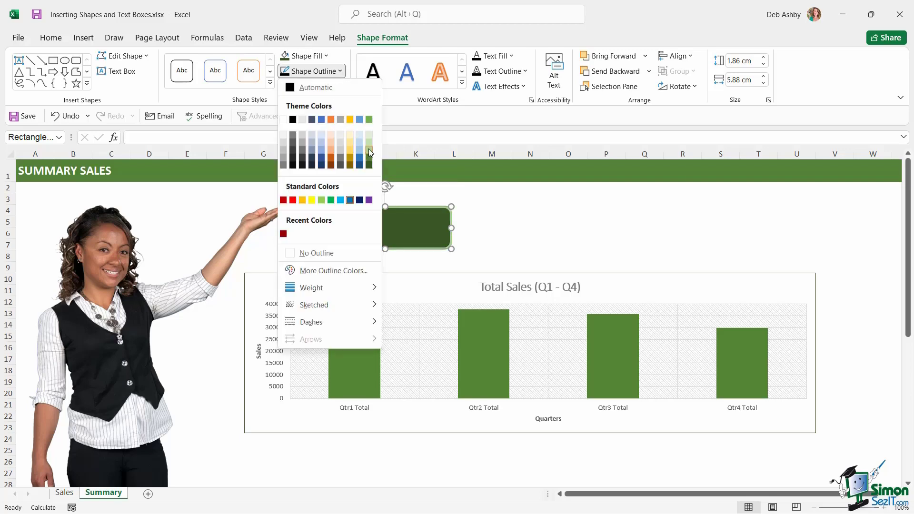
{"action": "left_click", "coordinate": [369, 151]}
Check the green result, then browse the outline Weight and Sketched options
{"action": "left_click", "coordinate": [537, 241]}
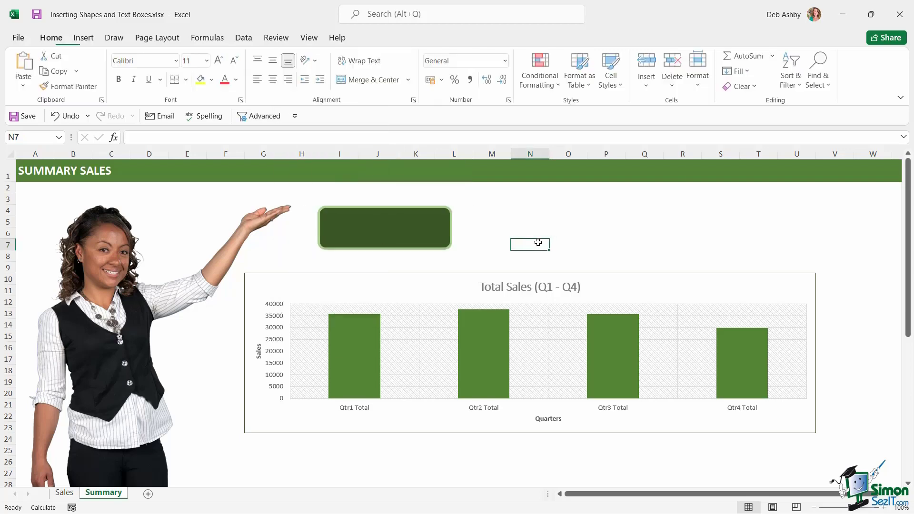
{"action": "left_click", "coordinate": [426, 231]}
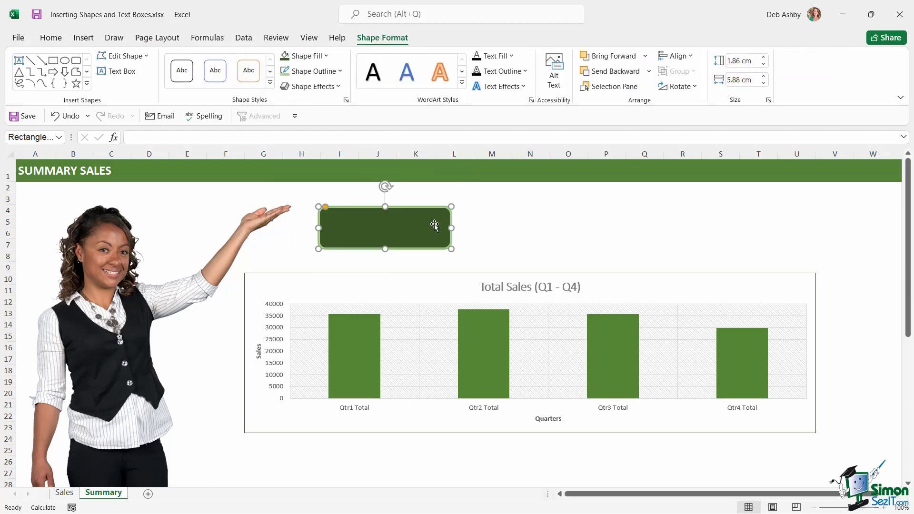
{"action": "left_click", "coordinate": [339, 72]}
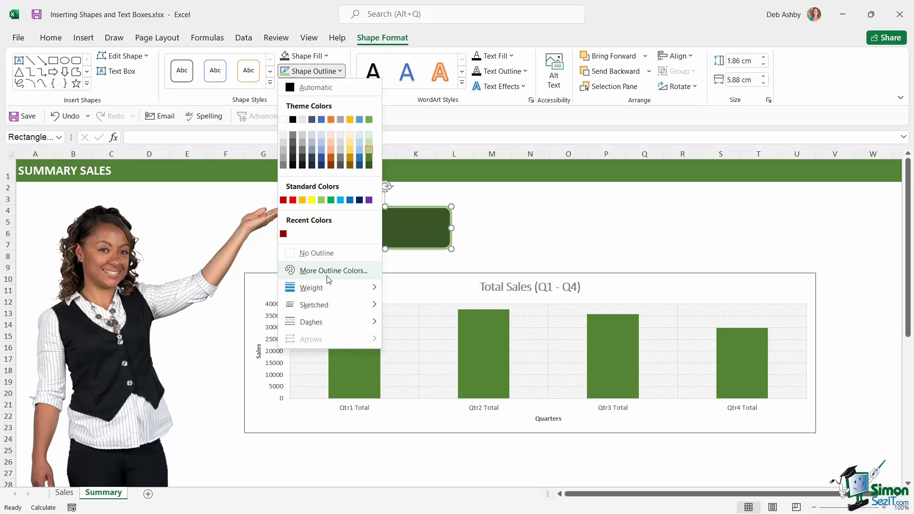
{"action": "mouse_move", "coordinate": [318, 295]}
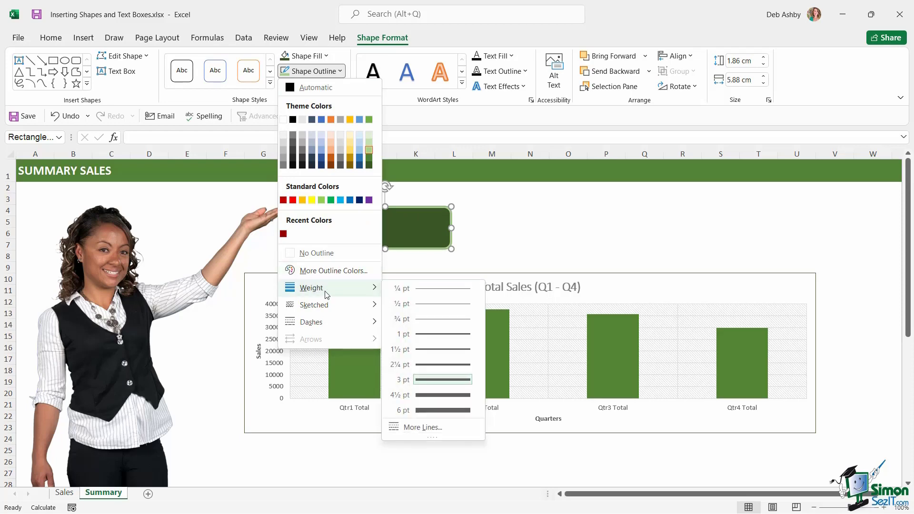
{"action": "mouse_move", "coordinate": [319, 313]}
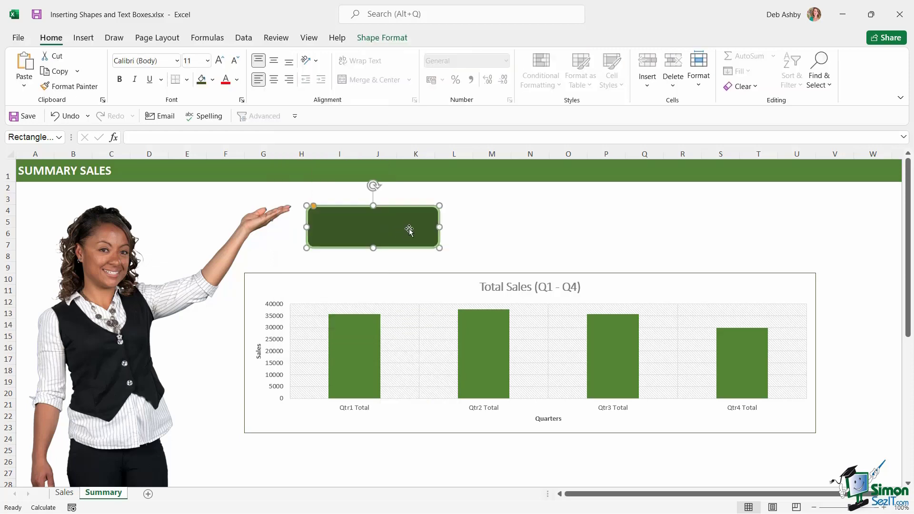
Pull the rectangle's right sizing handle inward to narrow it slightly
{"action": "left_click_drag", "start_coordinate": [421, 229], "coordinate": [410, 230]}
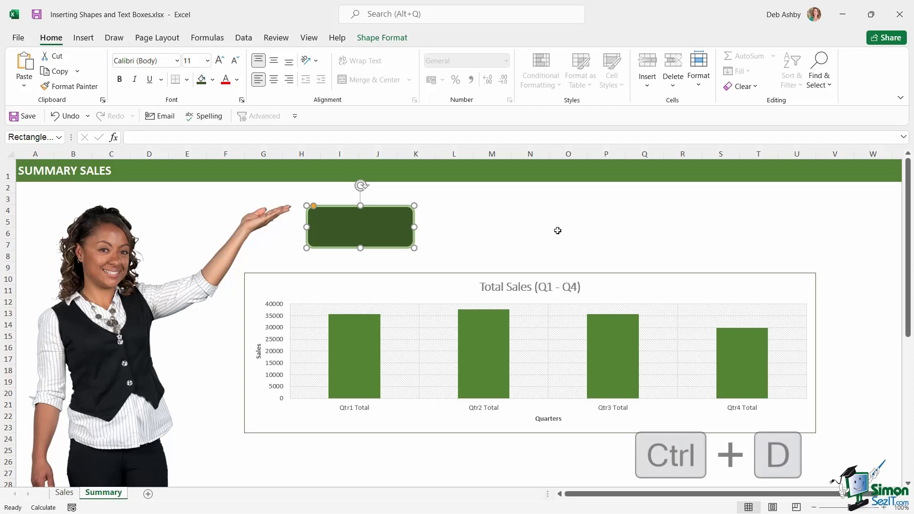
Duplicate the green rectangle to four copies spread over columns L to S above the chart
{"action": "key", "text": "ctrl+d"}
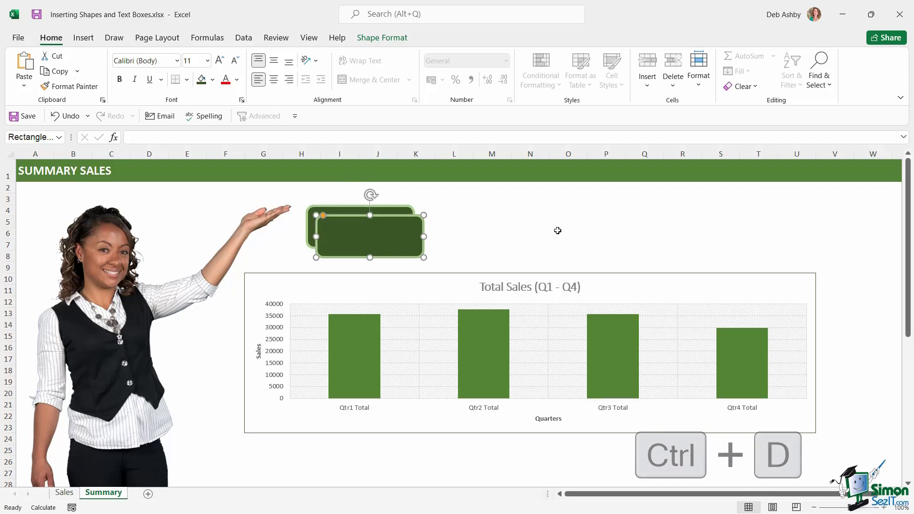
{"action": "key", "text": "ctrl+d"}
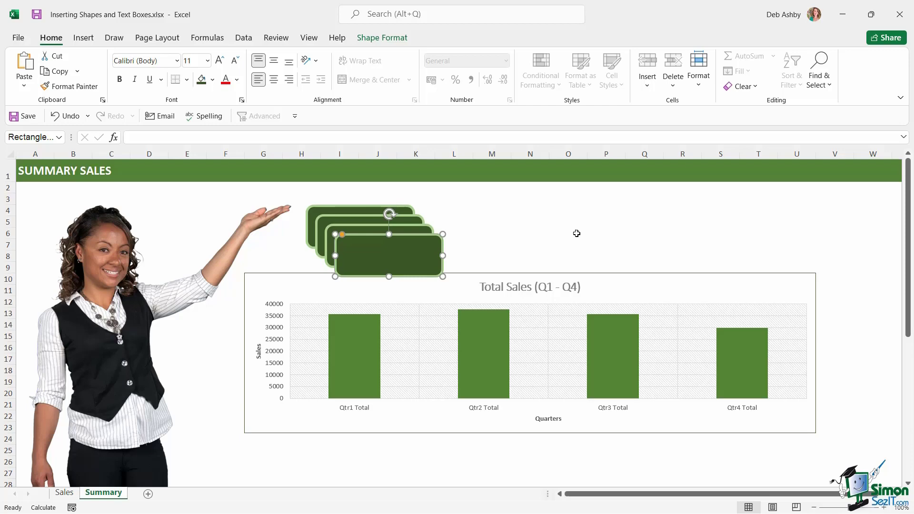
{"action": "key", "text": "ctrl+v"}
{"action": "left_click_drag", "start_coordinate": [597, 259], "coordinate": [750, 232]}
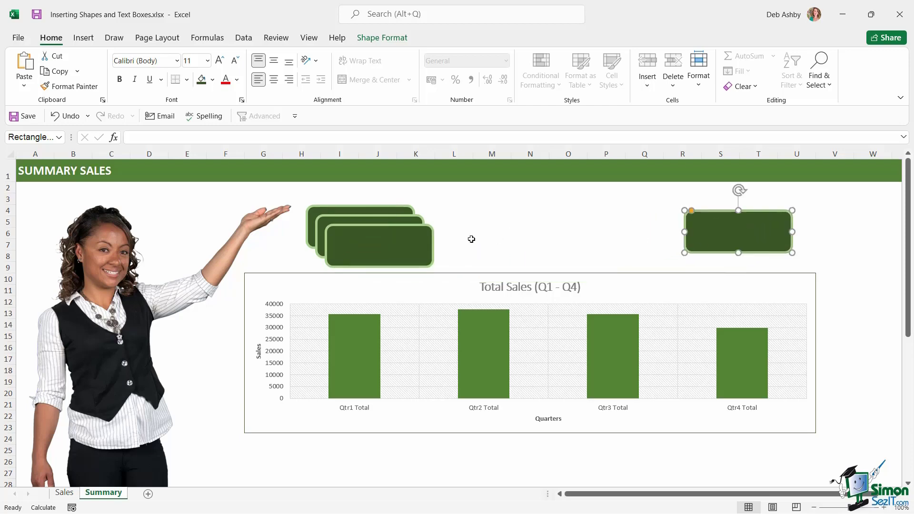
{"action": "left_click_drag", "start_coordinate": [392, 240], "coordinate": [609, 221]}
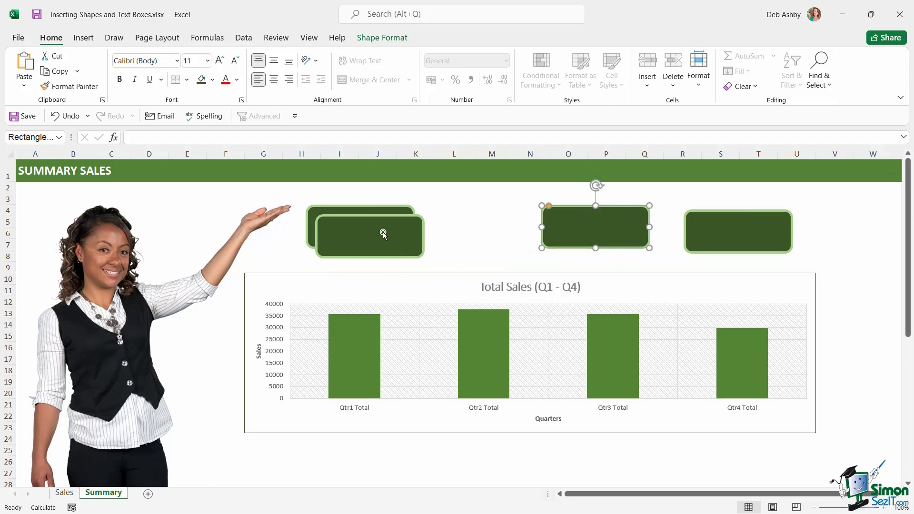
{"action": "left_click_drag", "start_coordinate": [384, 234], "coordinate": [490, 240]}
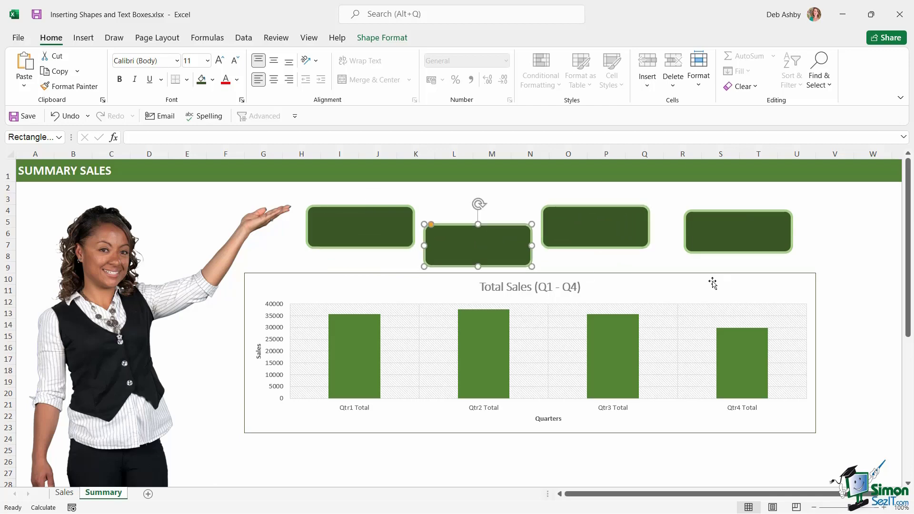
{"action": "left_click_drag", "start_coordinate": [738, 245], "coordinate": [750, 245]}
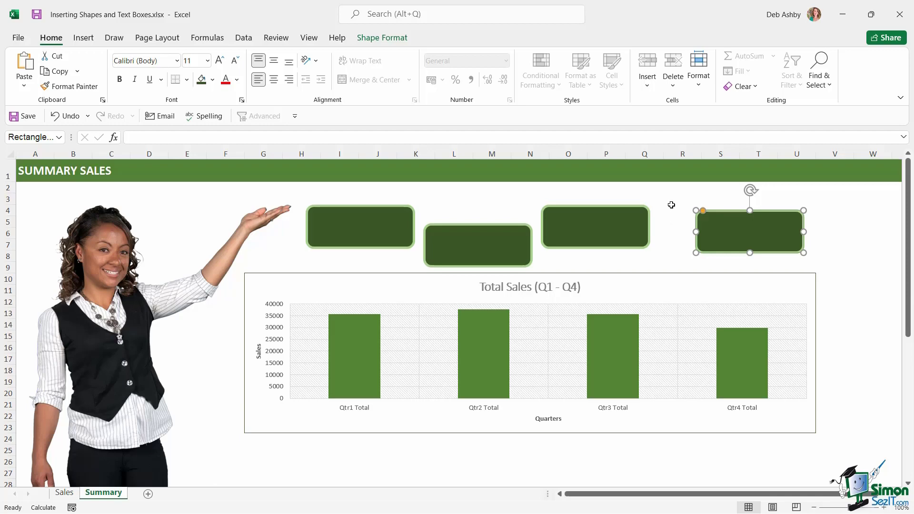
Select all four green rounded rectangles together
{"action": "left_click", "coordinate": [347, 226]}
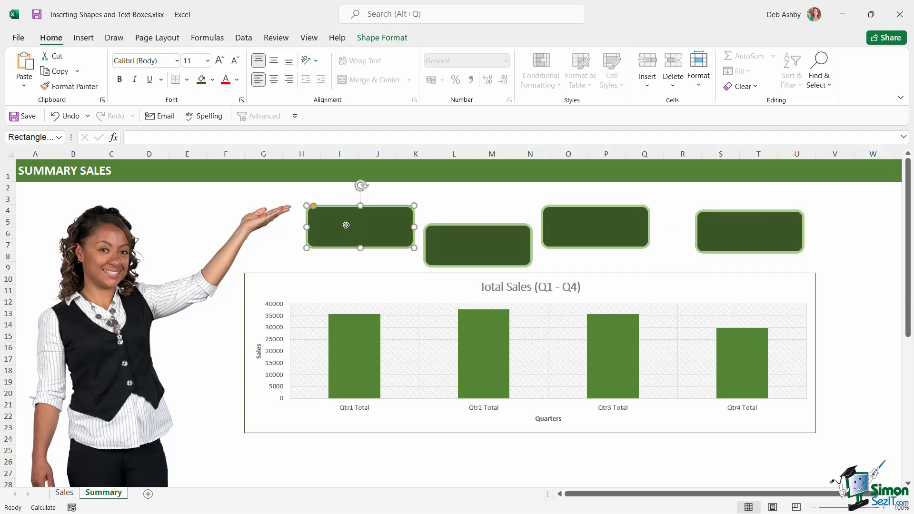
{"action": "left_click", "coordinate": [470, 248], "text": "shift"}
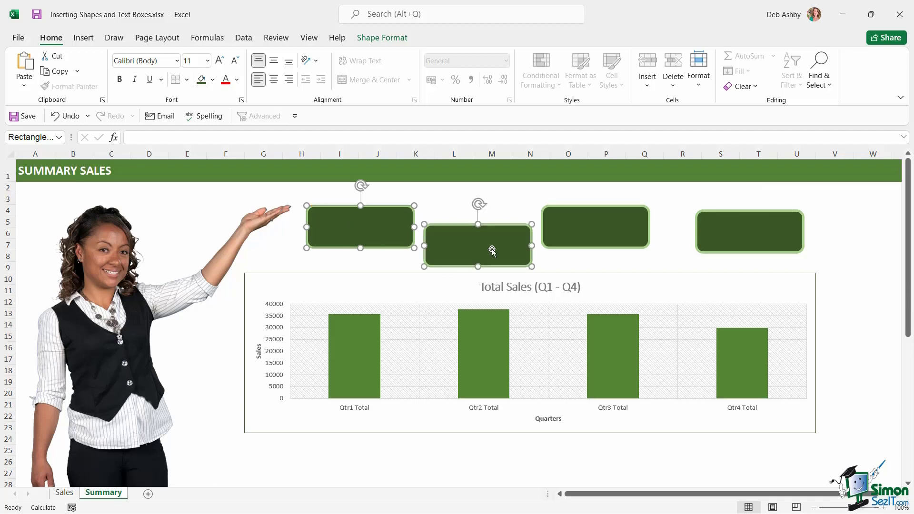
{"action": "left_click", "coordinate": [571, 224], "text": "shift"}
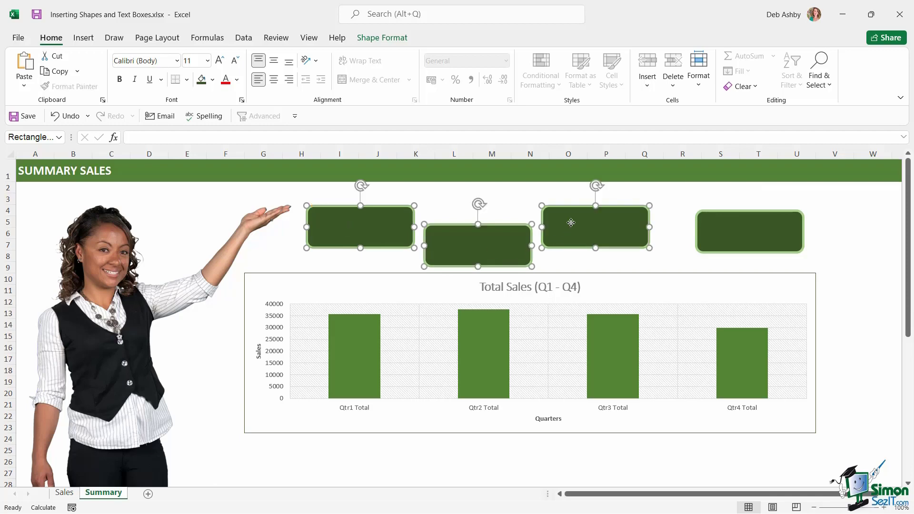
{"action": "left_click", "coordinate": [746, 232], "text": "shift"}
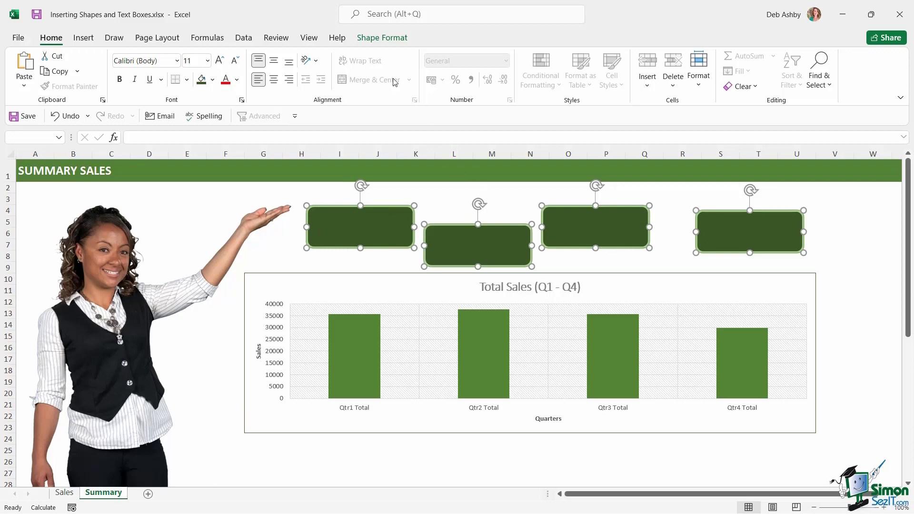
Align the four rectangles with Align Middle and Distribute Horizontally
{"action": "left_click", "coordinate": [381, 38]}
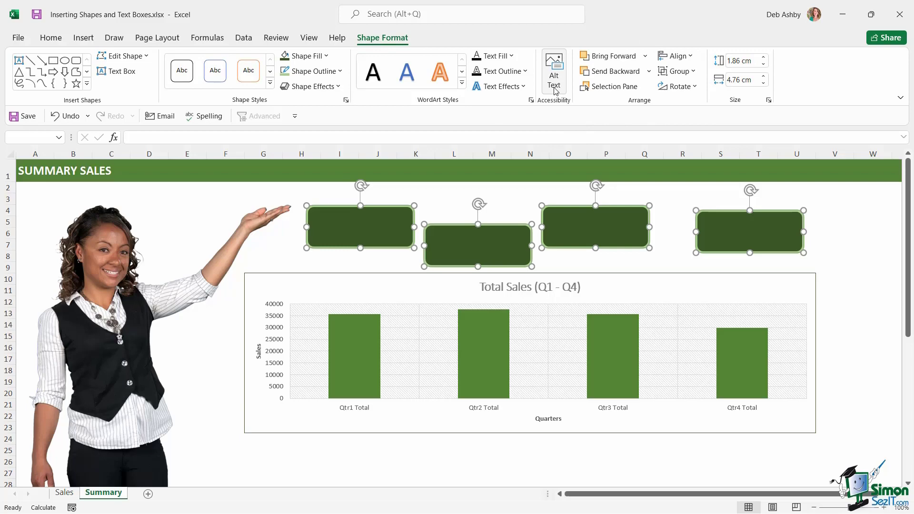
{"action": "left_click", "coordinate": [691, 57]}
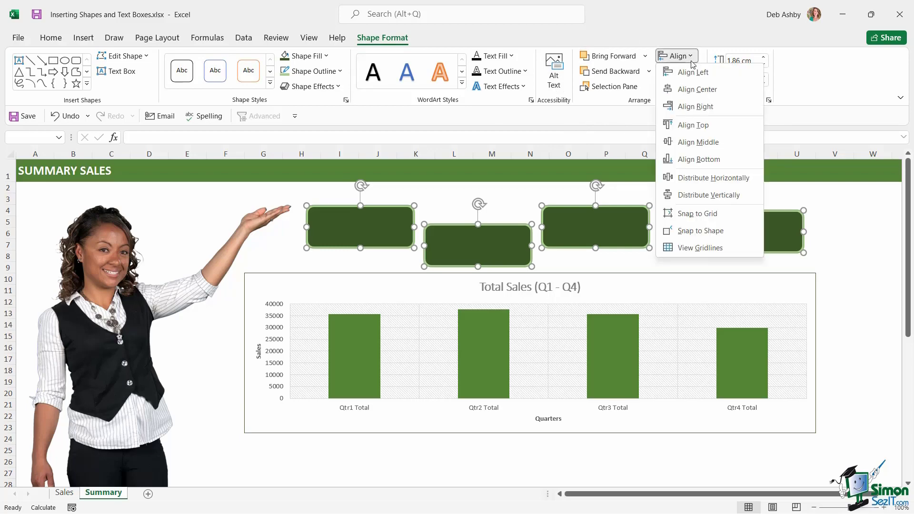
{"action": "left_click", "coordinate": [688, 149]}
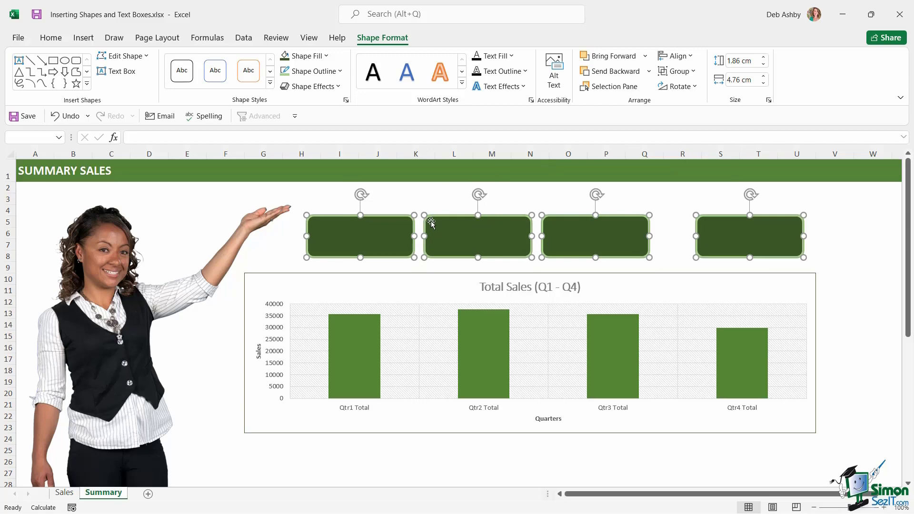
{"action": "left_click", "coordinate": [677, 55]}
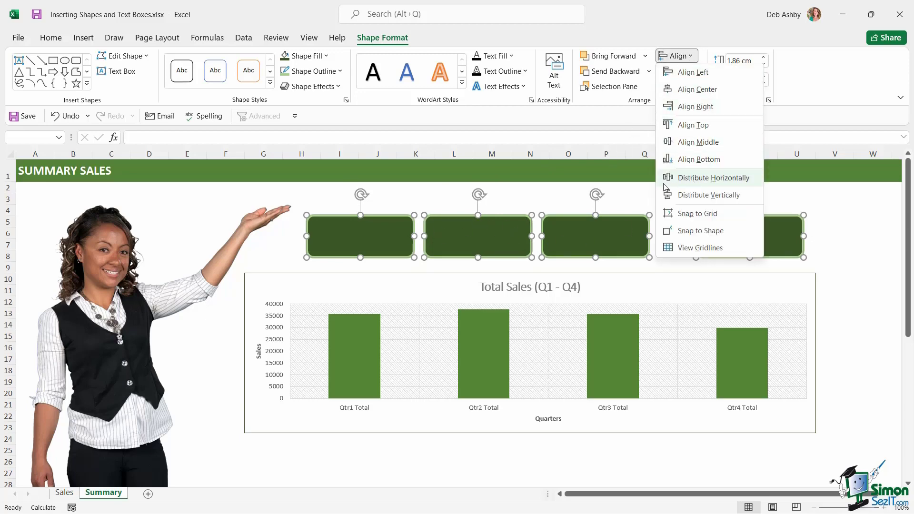
{"action": "left_click", "coordinate": [703, 183]}
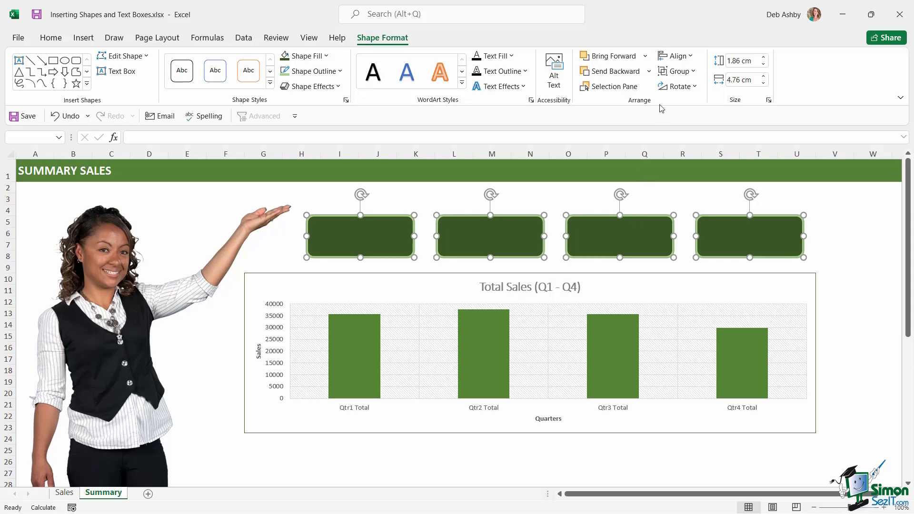
Group the four green rectangles into one object and nudge it slightly right and down
{"action": "left_click", "coordinate": [696, 72]}
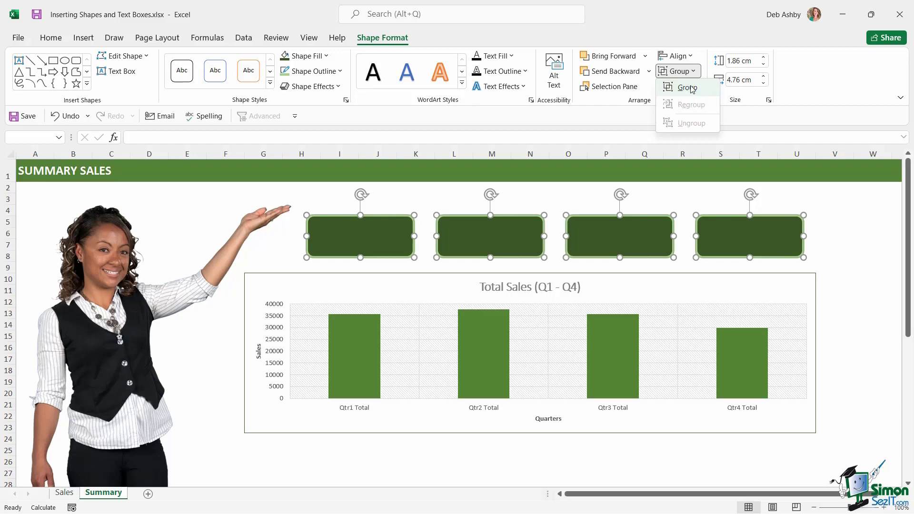
{"action": "left_click", "coordinate": [688, 88]}
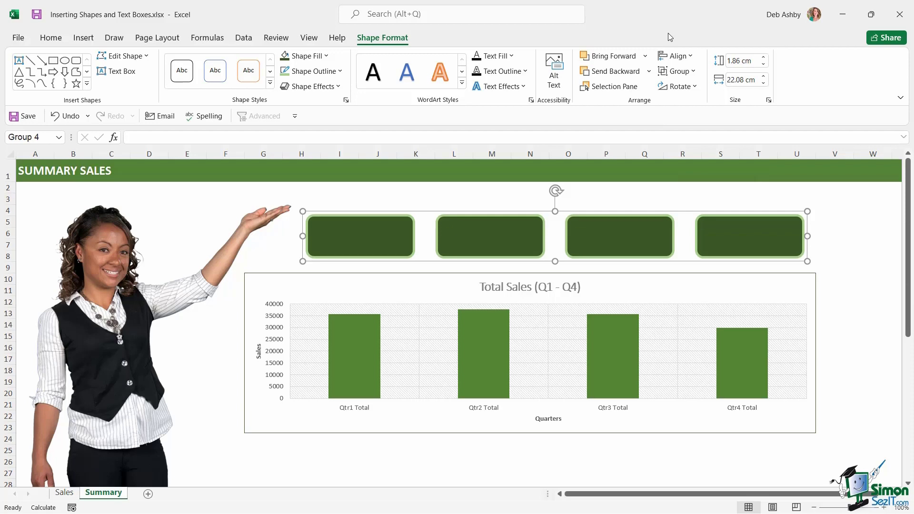
{"action": "key", "text": "Right"}
{"action": "key", "text": "Right"}
{"action": "key", "text": "Right"}
{"action": "key", "text": "Right"}
{"action": "key", "text": "Right"}
{"action": "key", "text": "Right"}
{"action": "key", "text": "Right"}
{"action": "key", "text": "Right"}
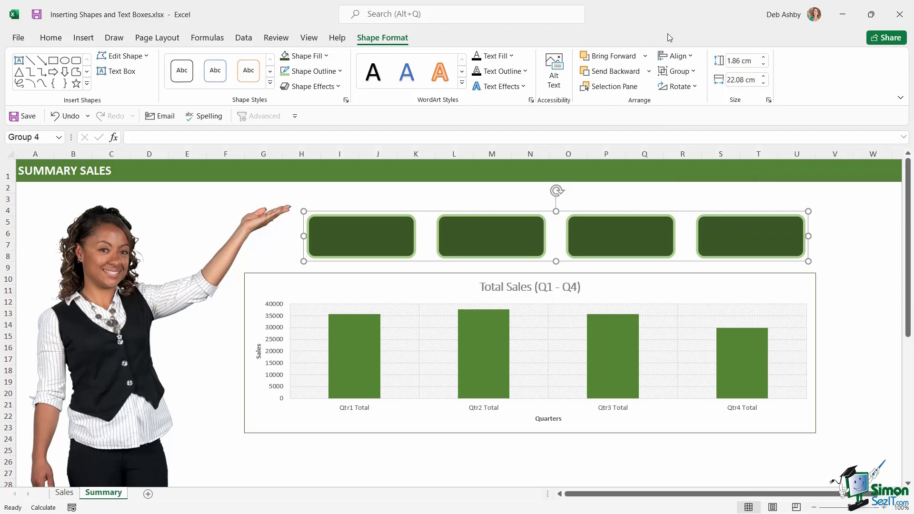
{"action": "key", "text": "Right"}
{"action": "key", "text": "Right"}
{"action": "key", "text": "Right"}
{"action": "key", "text": "Right"}
{"action": "key", "text": "Right"}
{"action": "key", "text": "Right"}
{"action": "key", "text": "Right"}
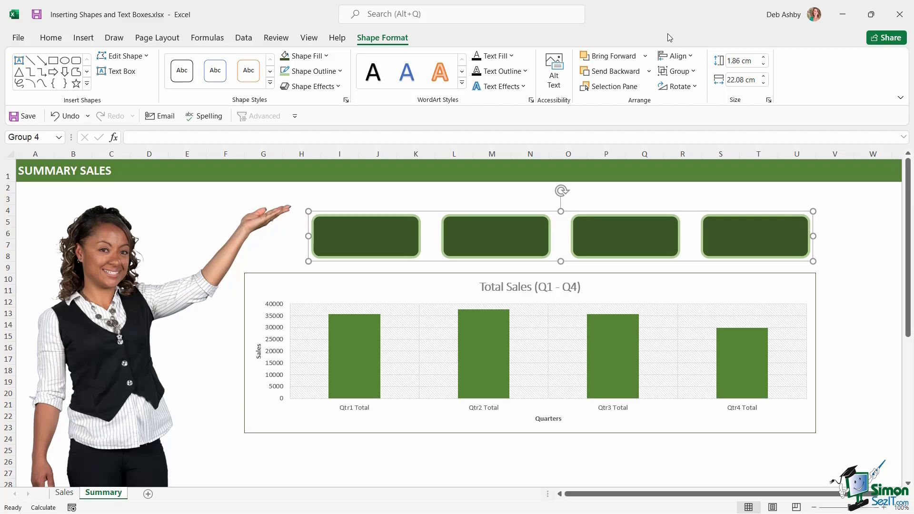
{"action": "key", "text": "Right"}
{"action": "key", "text": "Right"}
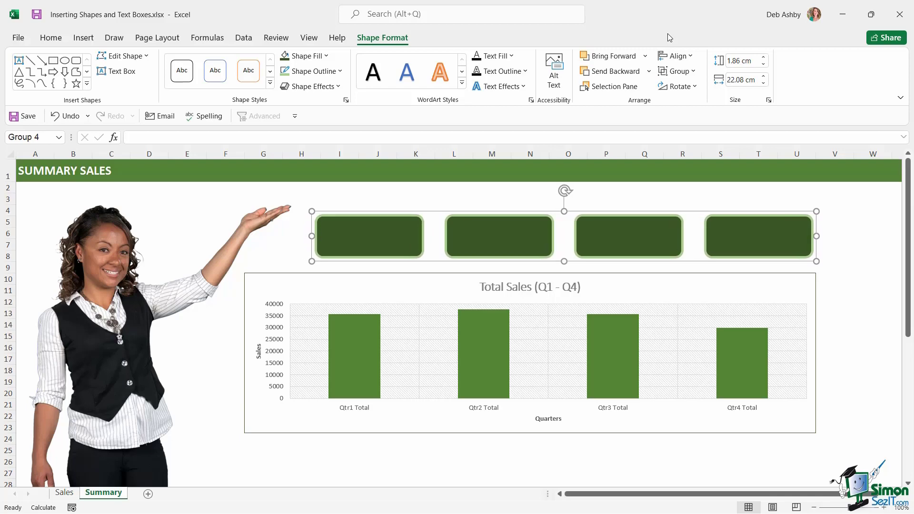
{"action": "key", "text": "Down"}
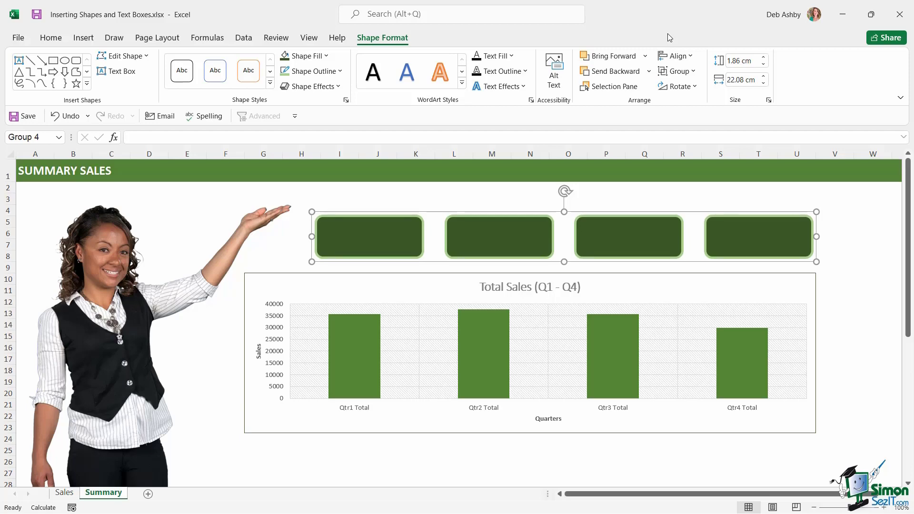
{"action": "key", "text": "Up"}
{"action": "key", "text": "Down"}
{"action": "key", "text": "Down"}
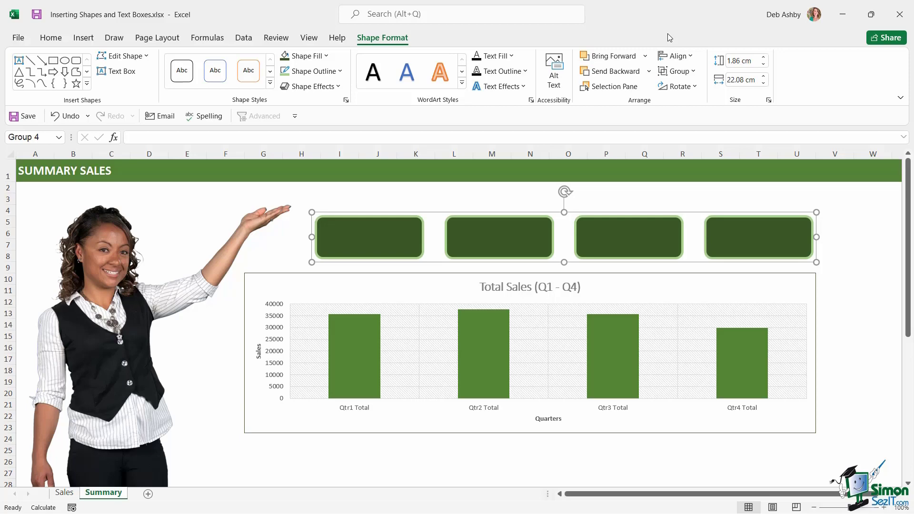
Ungroup the rectangles back into four separate shapes and deselect them
{"action": "left_click", "coordinate": [695, 71]}
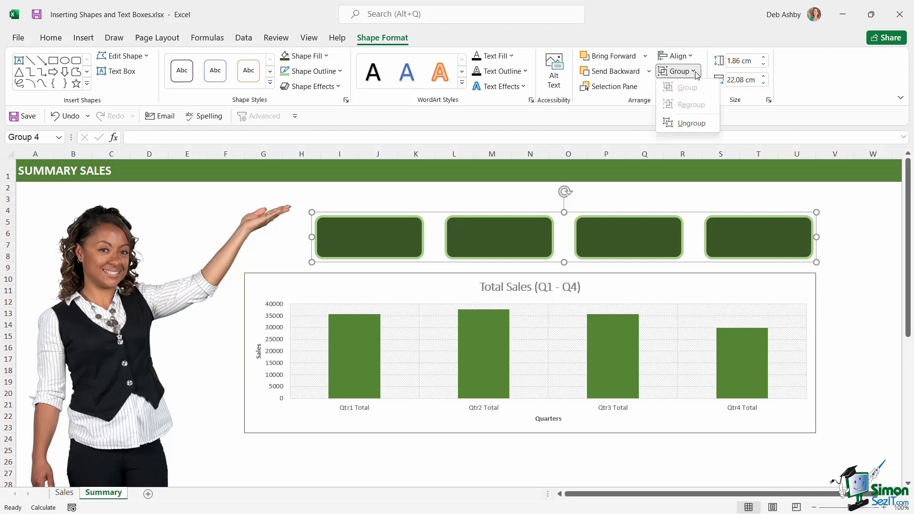
{"action": "left_click", "coordinate": [686, 123]}
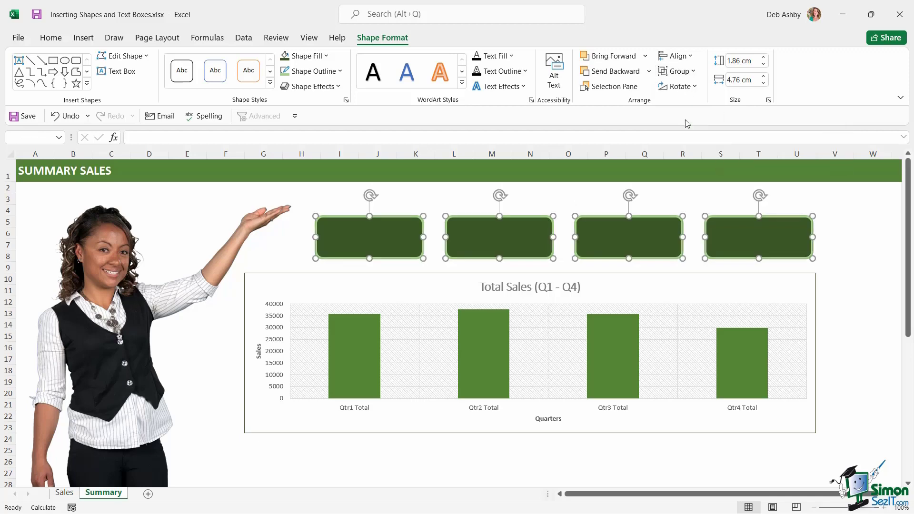
{"action": "left_click", "coordinate": [881, 252]}
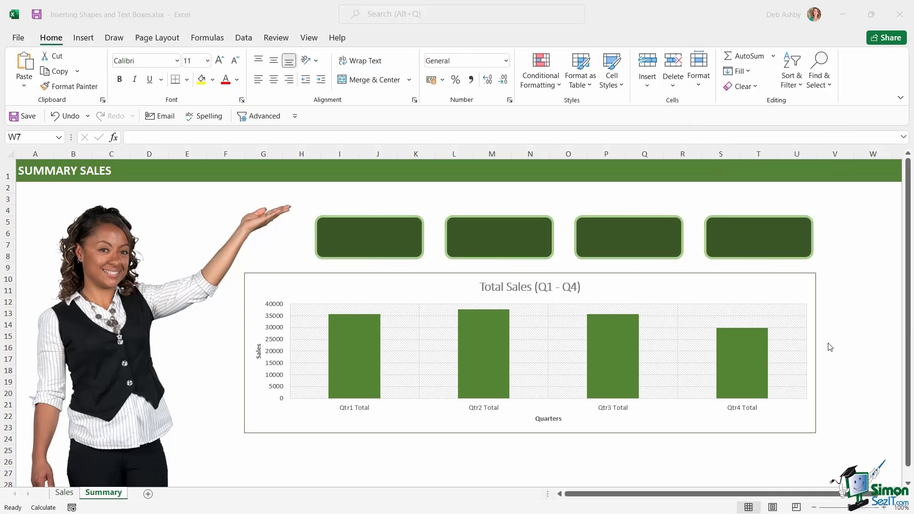
Link the first green rectangle to =Sales!E23 so it shows the Qtr1 Total £35,662.40
{"action": "left_click", "coordinate": [366, 234]}
{"action": "left_click", "coordinate": [366, 234]}
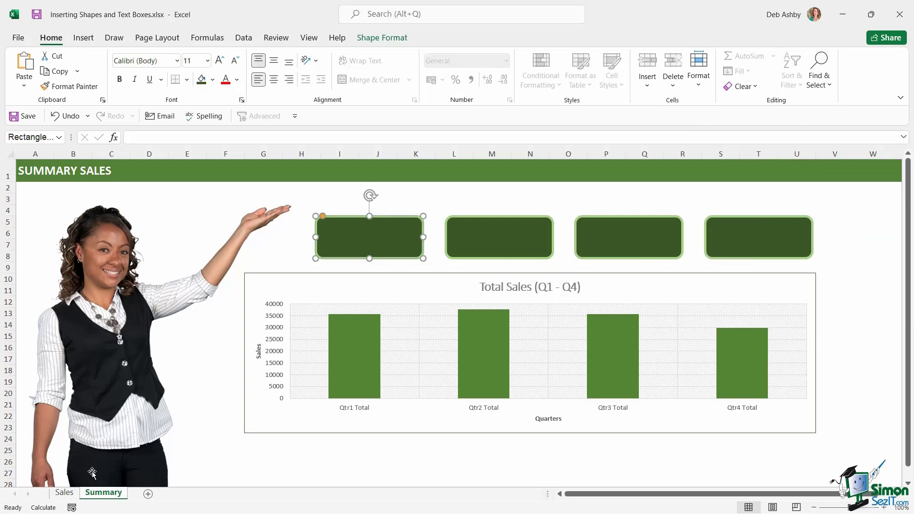
{"action": "left_click", "coordinate": [65, 492]}
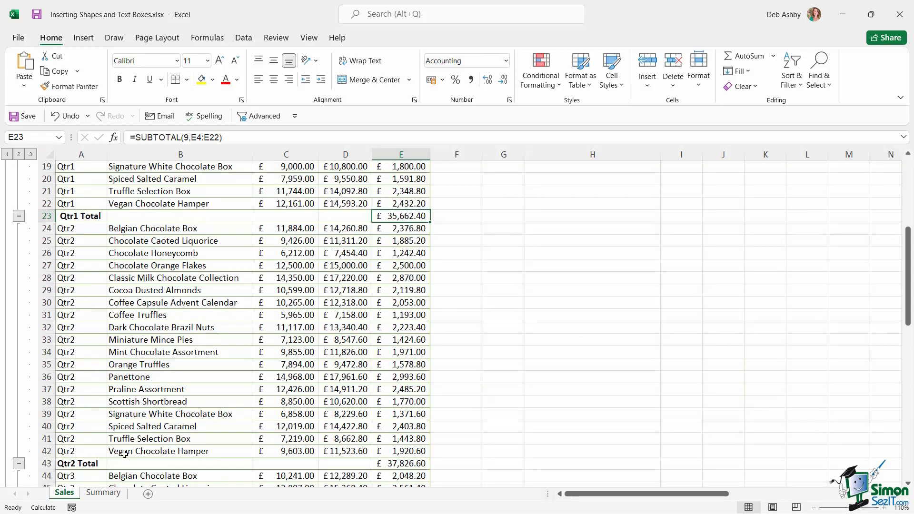
{"action": "left_click", "coordinate": [103, 493]}
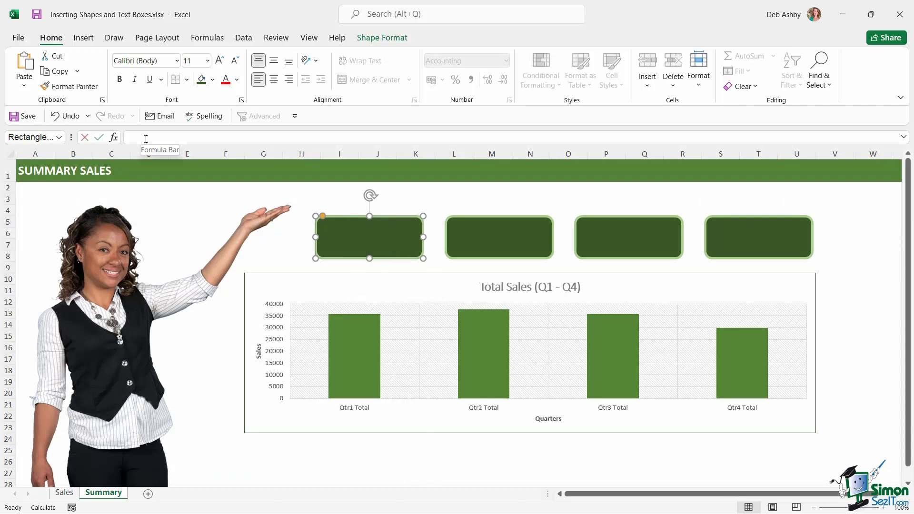
{"action": "left_click", "coordinate": [342, 142]}
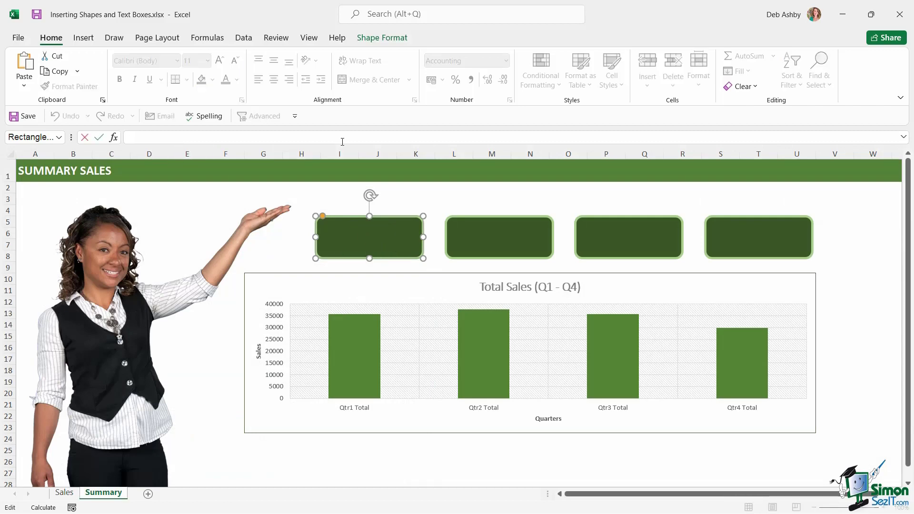
{"action": "type", "text": "="}
{"action": "left_click", "coordinate": [72, 493]}
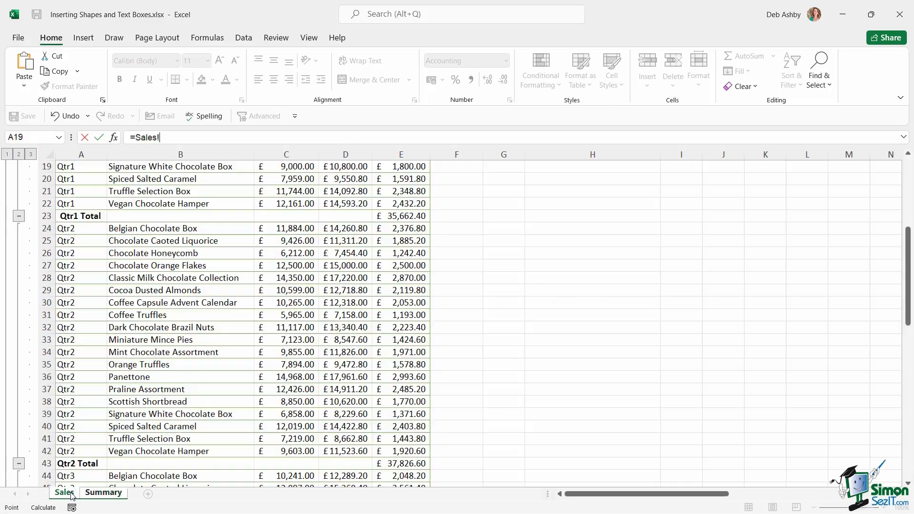
{"action": "left_click", "coordinate": [407, 216]}
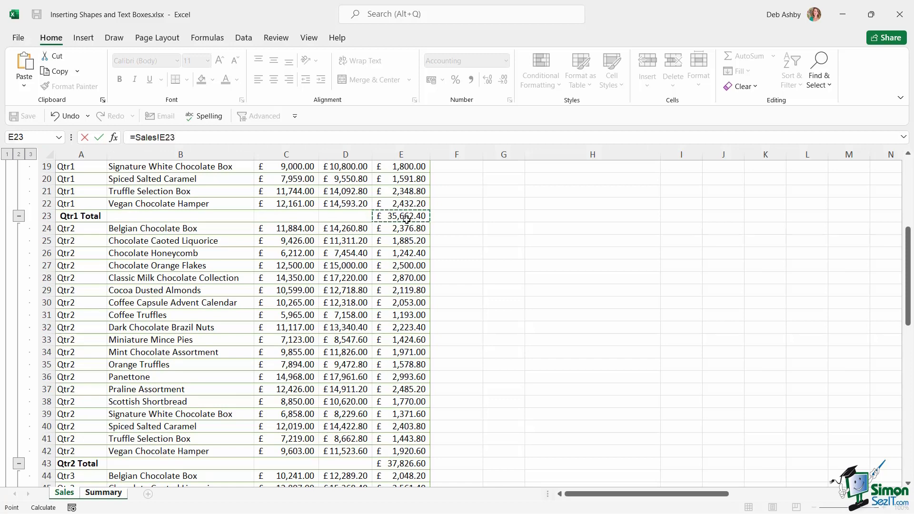
{"action": "key", "text": "Return"}
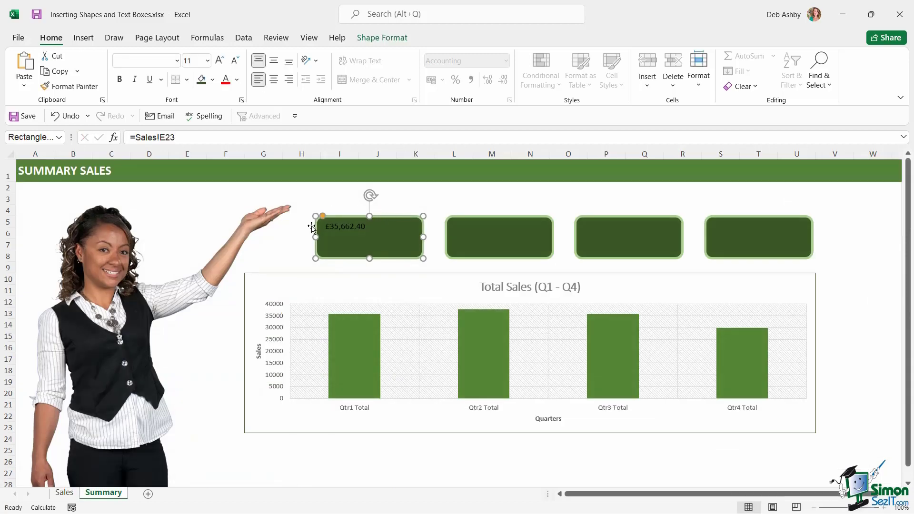
Link the second rectangle to =Sales!E43, showing the Qtr2 Total £37,826.60
{"action": "left_click", "coordinate": [499, 235]}
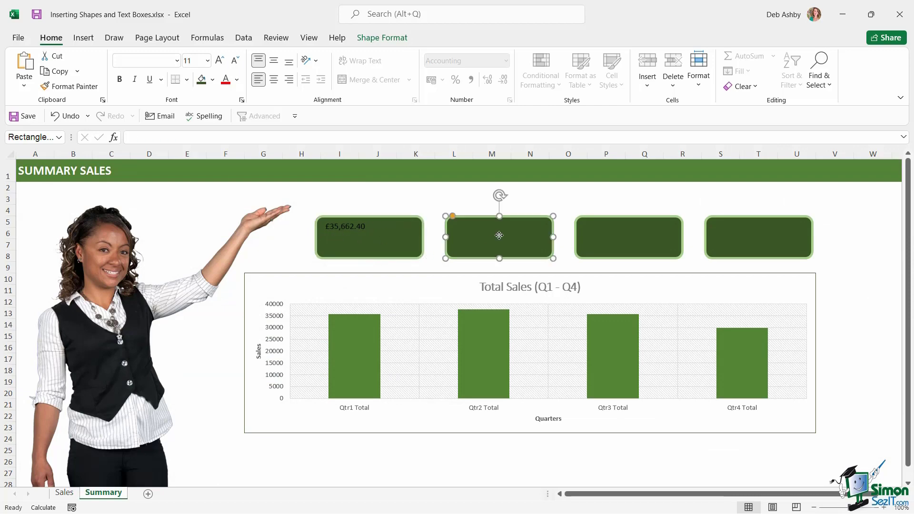
{"action": "left_click", "coordinate": [191, 135]}
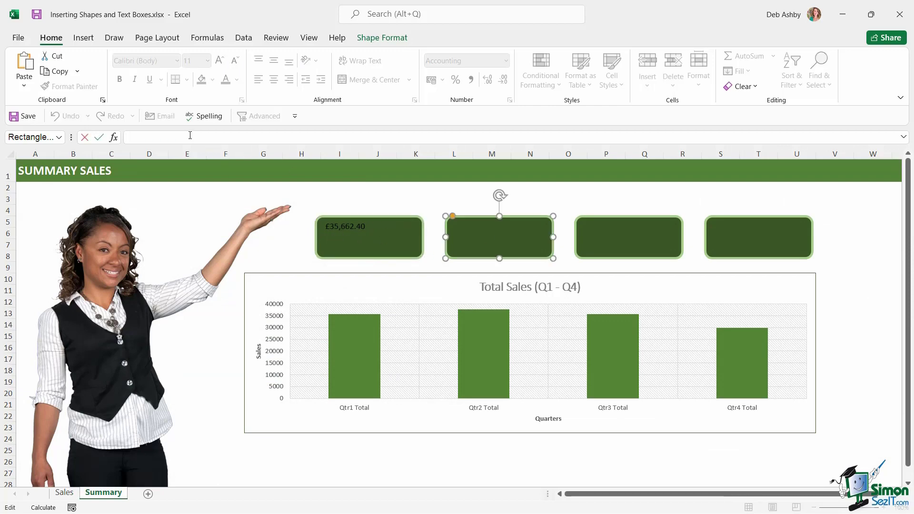
{"action": "type", "text": "="}
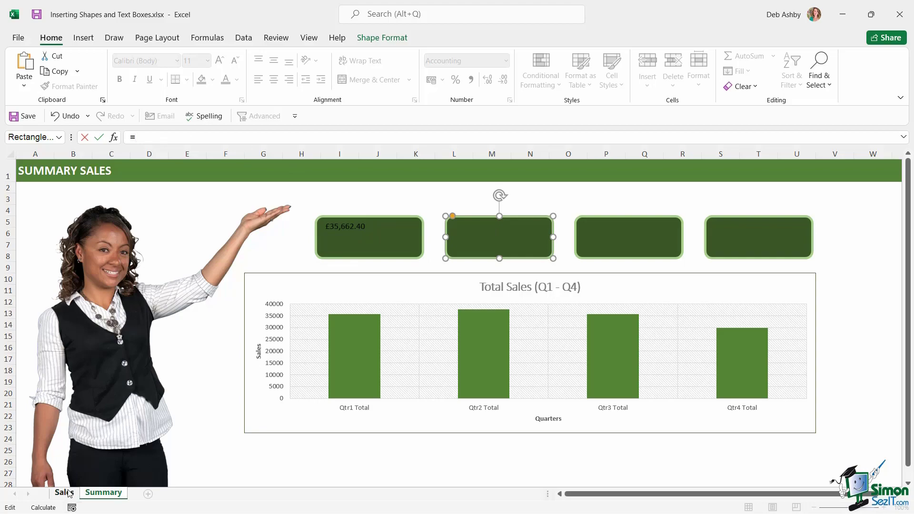
{"action": "left_click", "coordinate": [67, 493]}
{"action": "scroll", "coordinate": [339, 325], "scroll_direction": "down", "scroll_amount": 13}
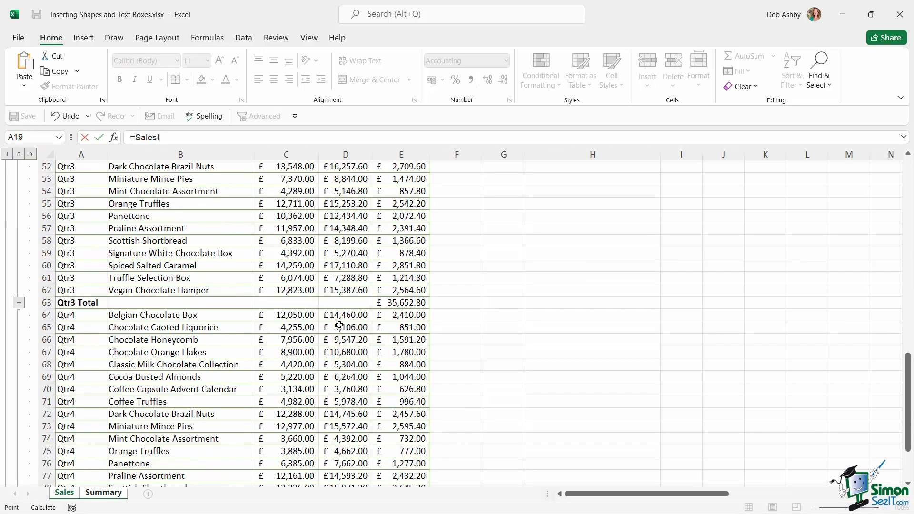
{"action": "scroll", "coordinate": [255, 292], "scroll_direction": "down", "scroll_amount": 1}
{"action": "scroll", "coordinate": [254, 293], "scroll_direction": "up", "scroll_amount": 9}
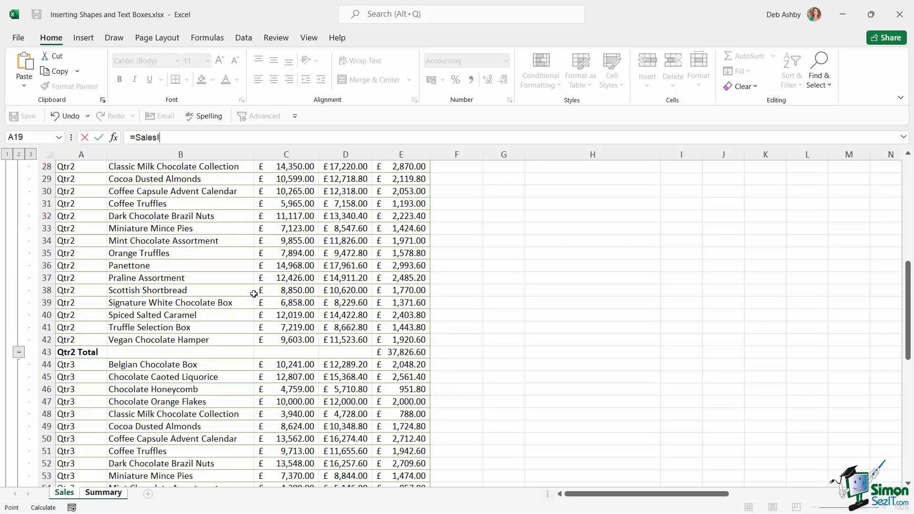
{"action": "scroll", "coordinate": [254, 293], "scroll_direction": "down", "scroll_amount": 1}
{"action": "left_click", "coordinate": [402, 317]}
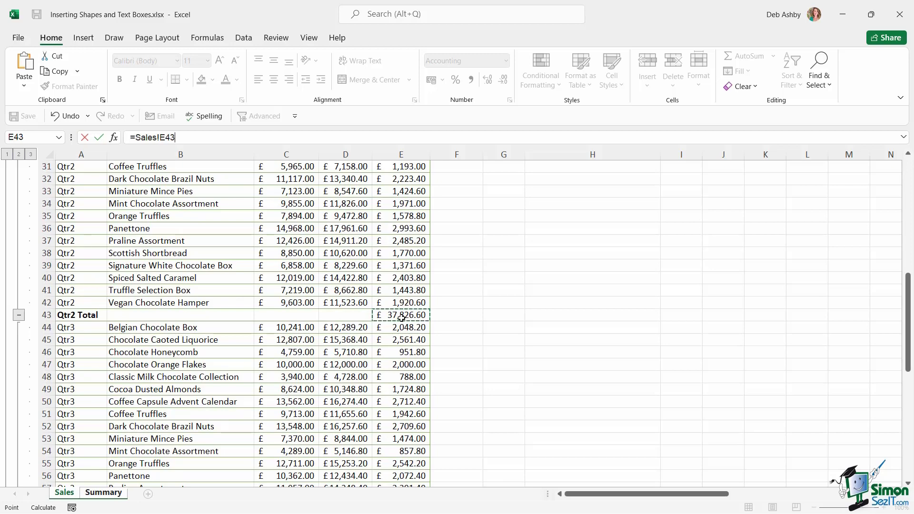
{"action": "key", "text": "Return"}
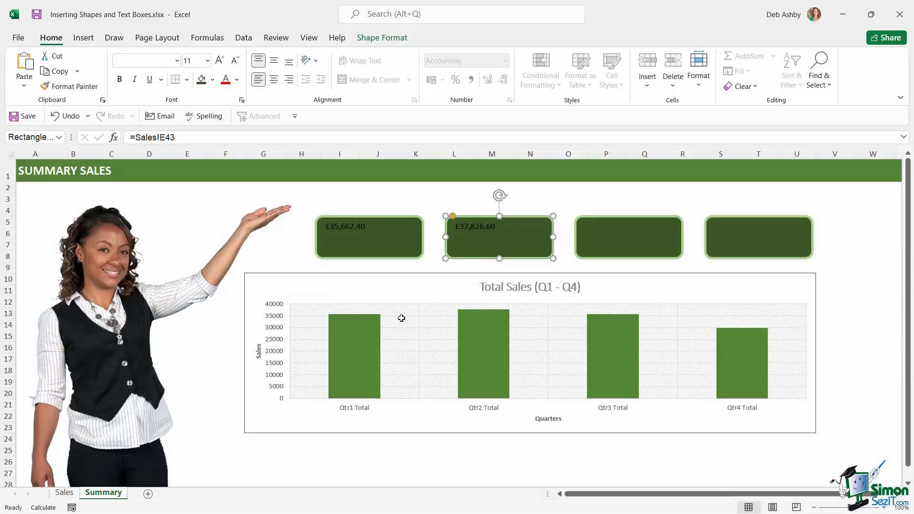
Link the third rectangle to =Sales!E63, showing the Qtr3 Total £35,652.80
{"action": "left_click", "coordinate": [638, 243]}
{"action": "left_click", "coordinate": [298, 139]}
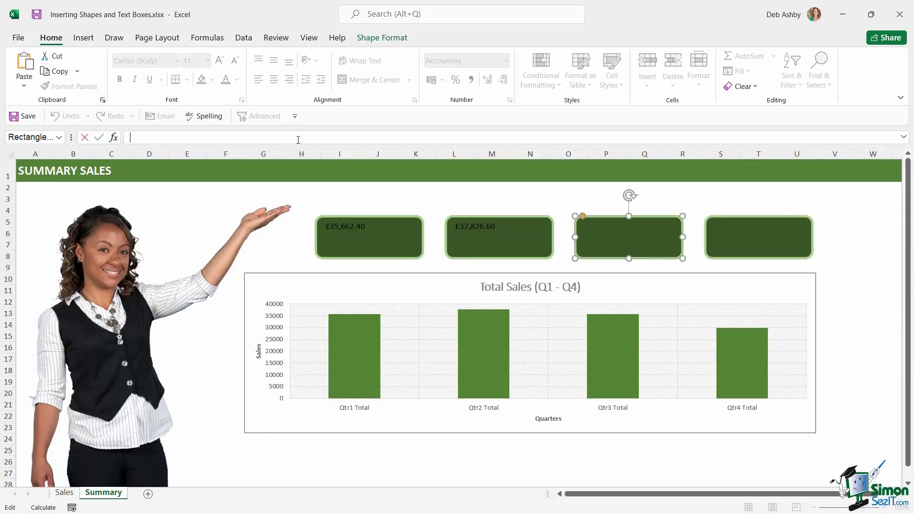
{"action": "type", "text": "="}
{"action": "left_click", "coordinate": [64, 493]}
{"action": "scroll", "coordinate": [391, 365], "scroll_direction": "down", "scroll_amount": 5}
{"action": "scroll", "coordinate": [390, 364], "scroll_direction": "down", "scroll_amount": 3}
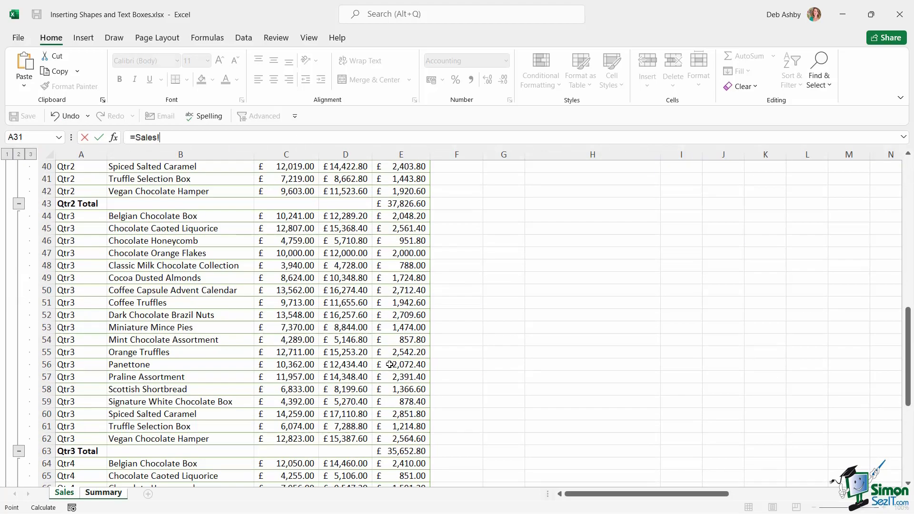
{"action": "left_click", "coordinate": [413, 414]}
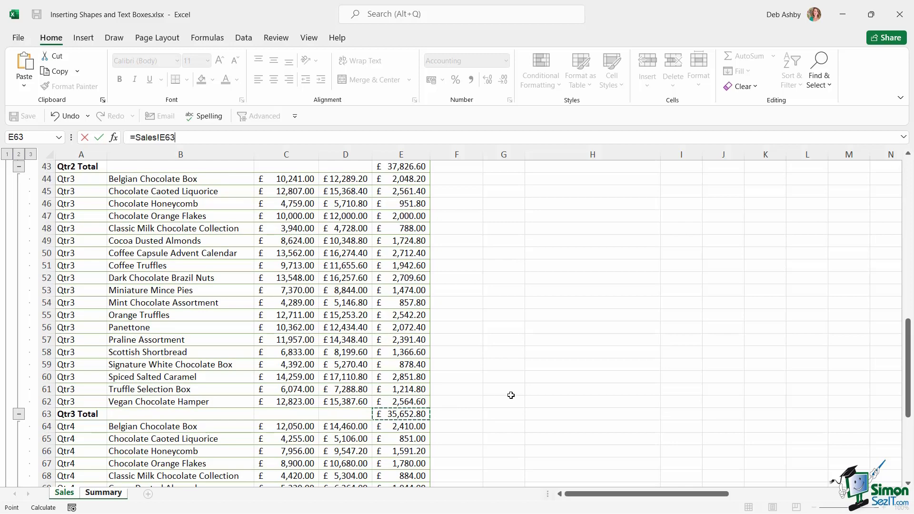
{"action": "key", "text": "Return"}
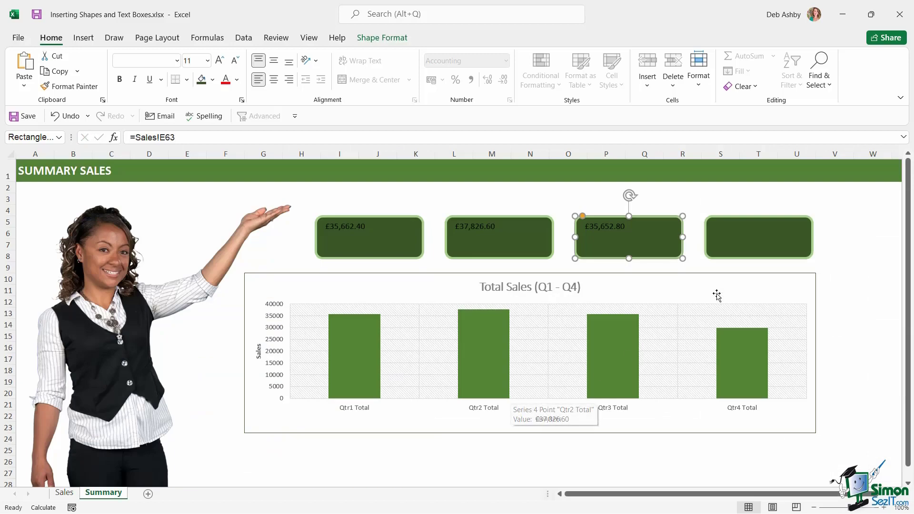
Link the fourth rectangle to =Sales!E83, showing the Qtr4 Total £29,898.80
{"action": "left_click", "coordinate": [737, 246]}
{"action": "left_click", "coordinate": [369, 141]}
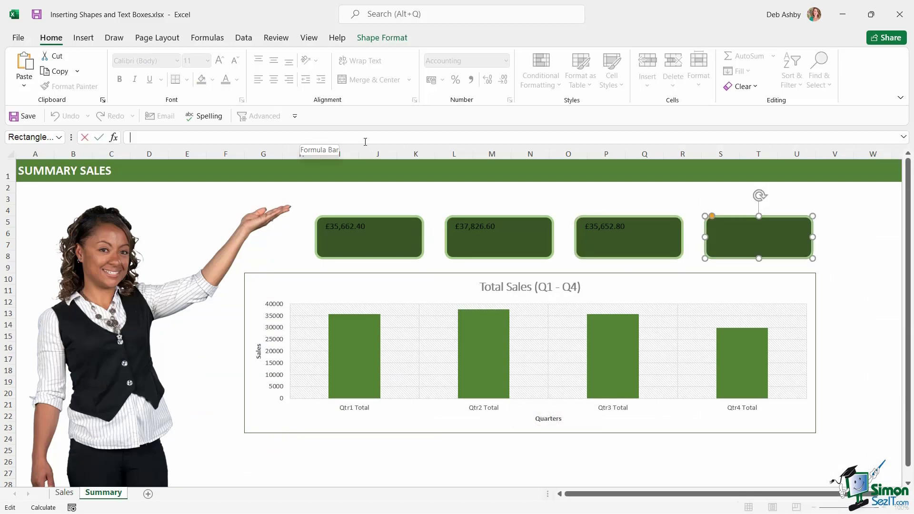
{"action": "type", "text": "=Sales!"}
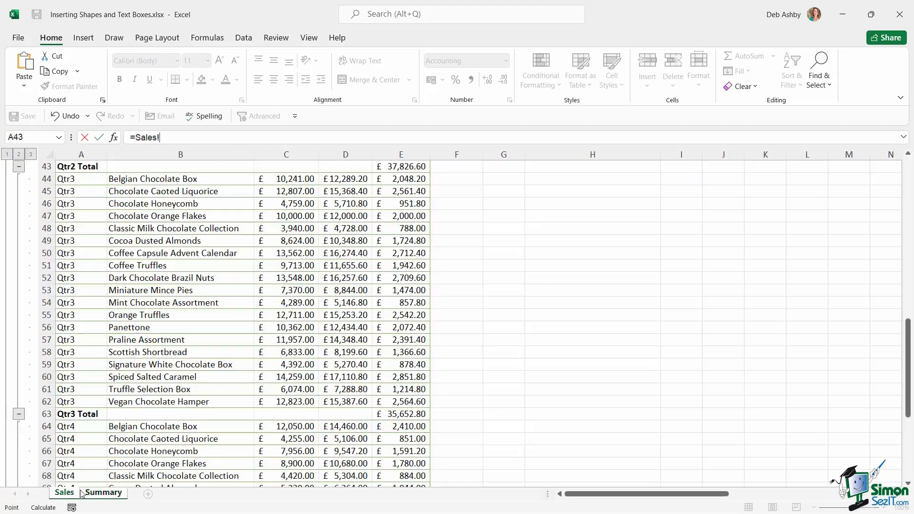
{"action": "left_click", "coordinate": [65, 493]}
{"action": "scroll", "coordinate": [335, 358], "scroll_direction": "down", "scroll_amount": 9}
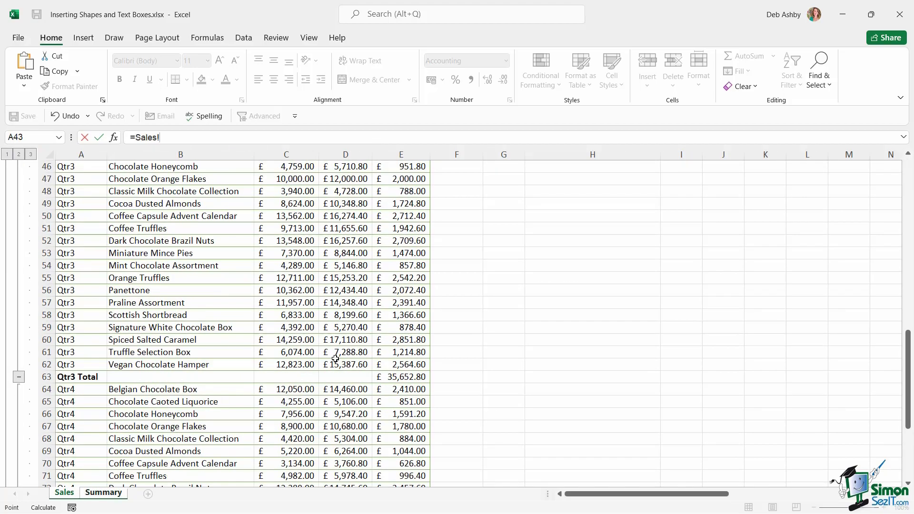
{"action": "left_click", "coordinate": [407, 326]}
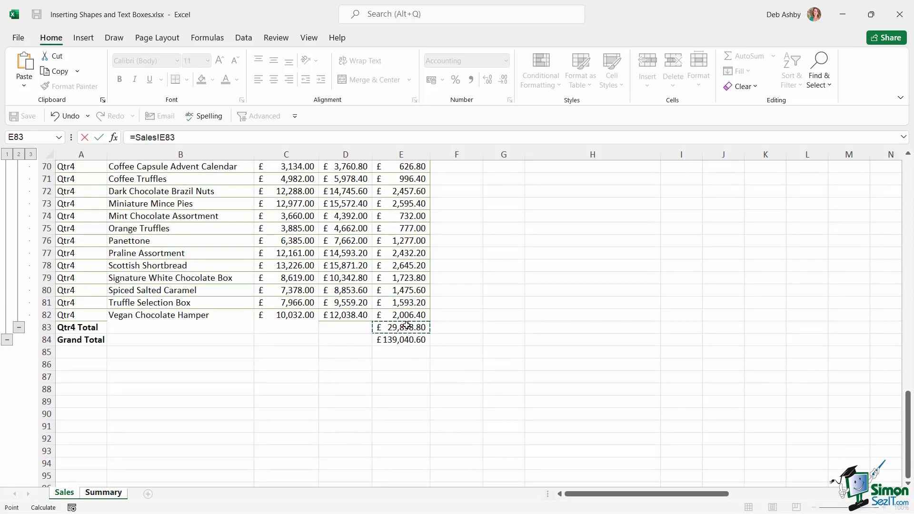
{"action": "key", "text": "Return"}
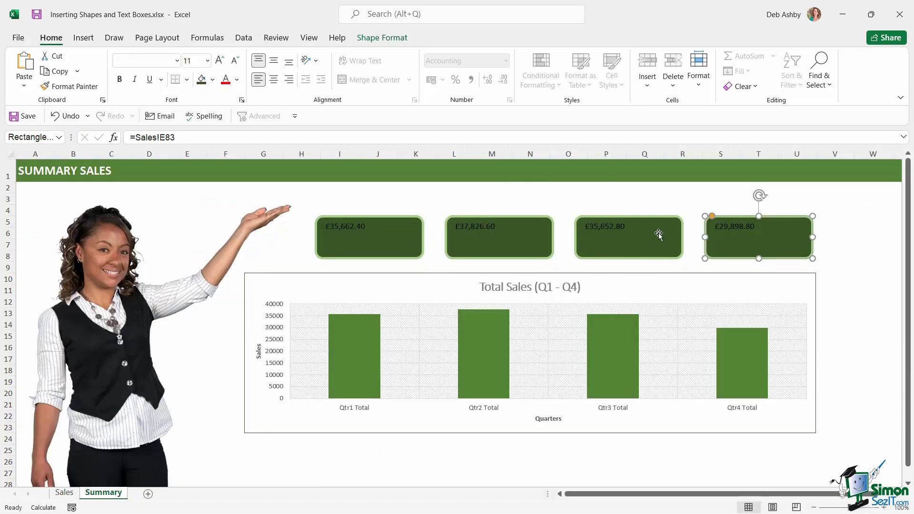
Select all four rectangles and make their totals 14 pt white text
{"action": "left_click", "coordinate": [632, 240], "text": "ctrl"}
{"action": "left_click", "coordinate": [495, 237], "text": "ctrl"}
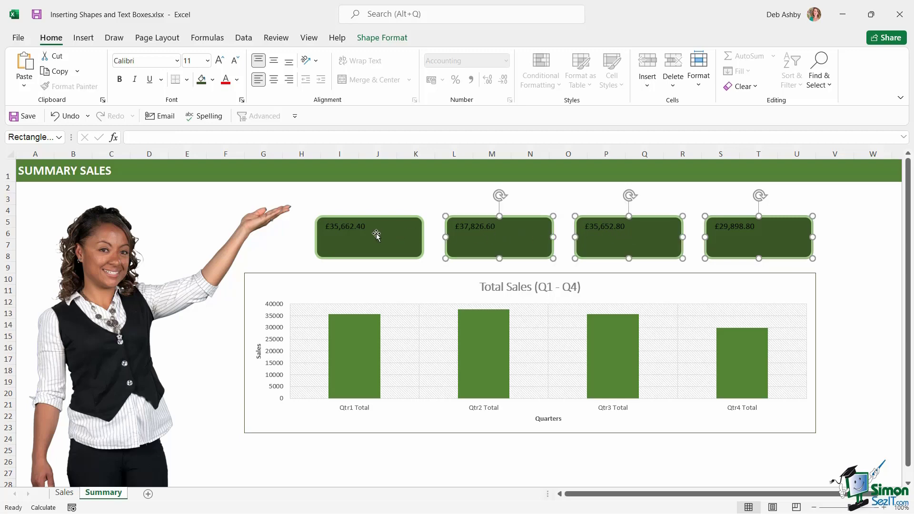
{"action": "left_click", "coordinate": [376, 234], "text": "ctrl"}
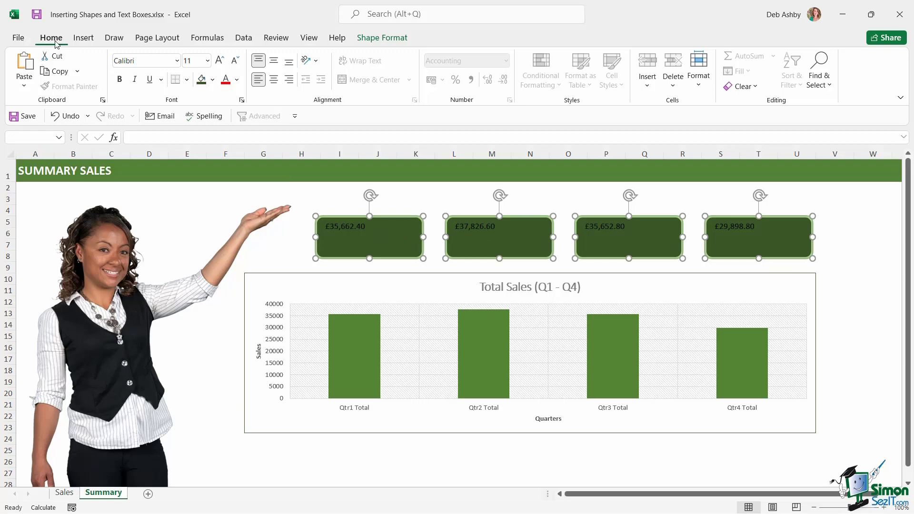
{"action": "left_click", "coordinate": [220, 62]}
{"action": "left_click", "coordinate": [220, 63]}
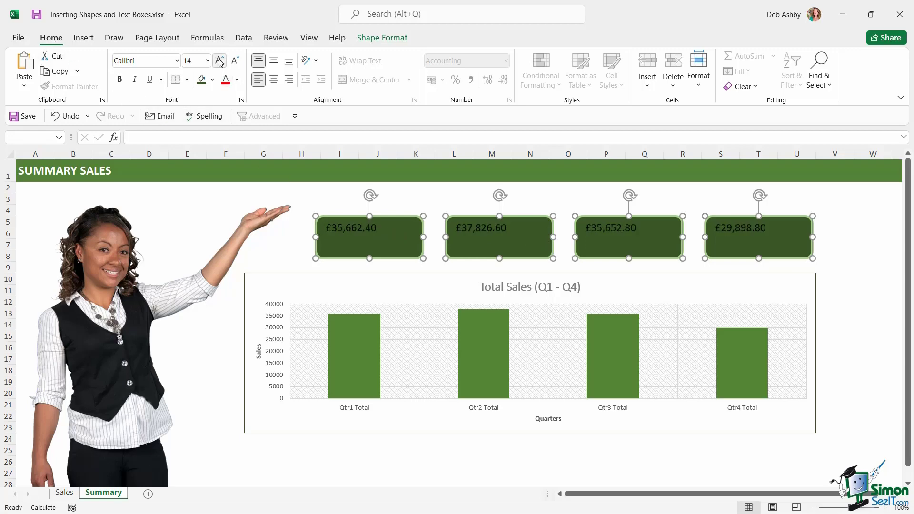
{"action": "left_click", "coordinate": [237, 80]}
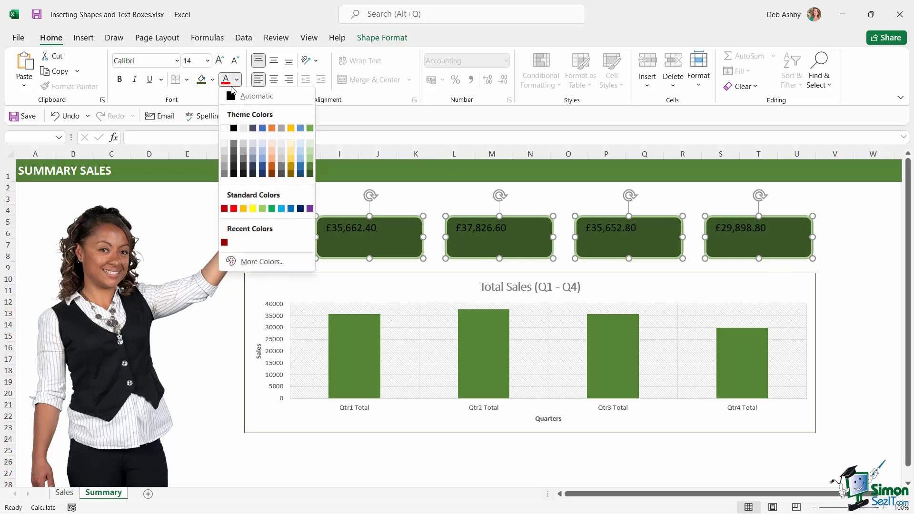
{"action": "left_click", "coordinate": [223, 129]}
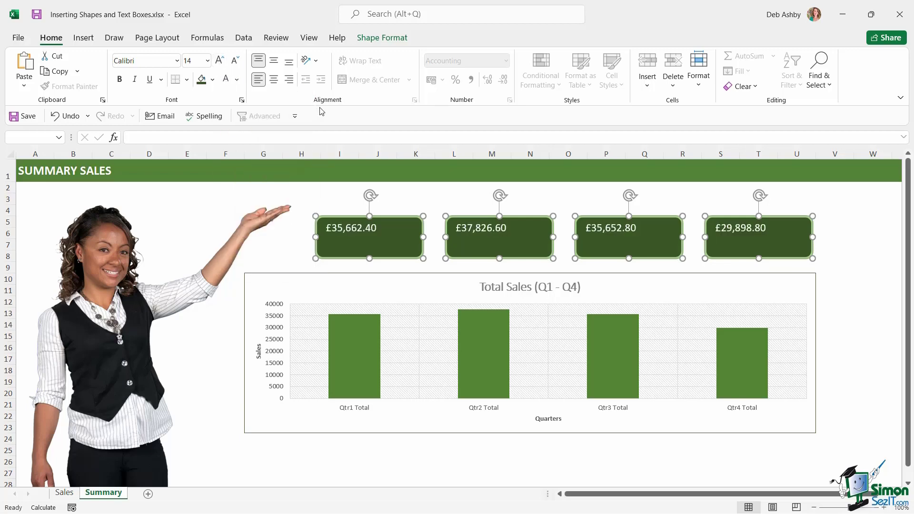
Bottom-align and centre the totals within each rectangle
{"action": "left_click", "coordinate": [291, 63]}
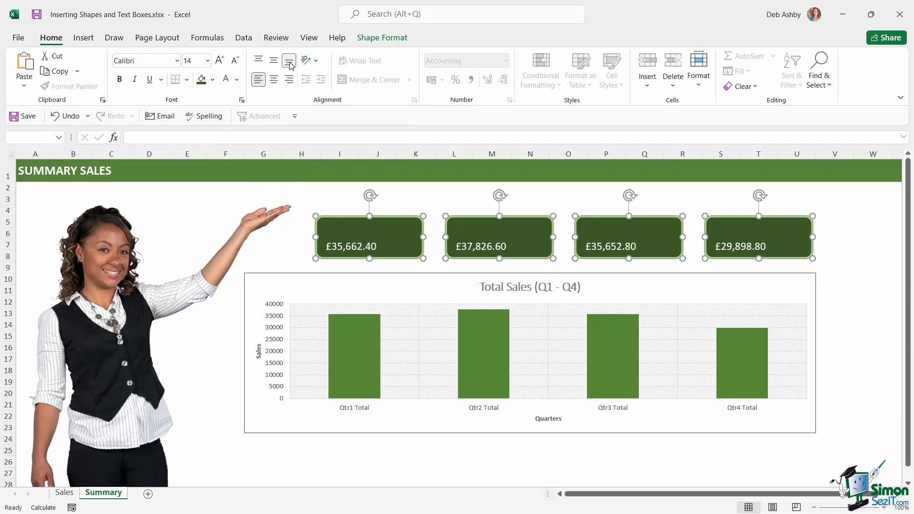
{"action": "left_click", "coordinate": [275, 81]}
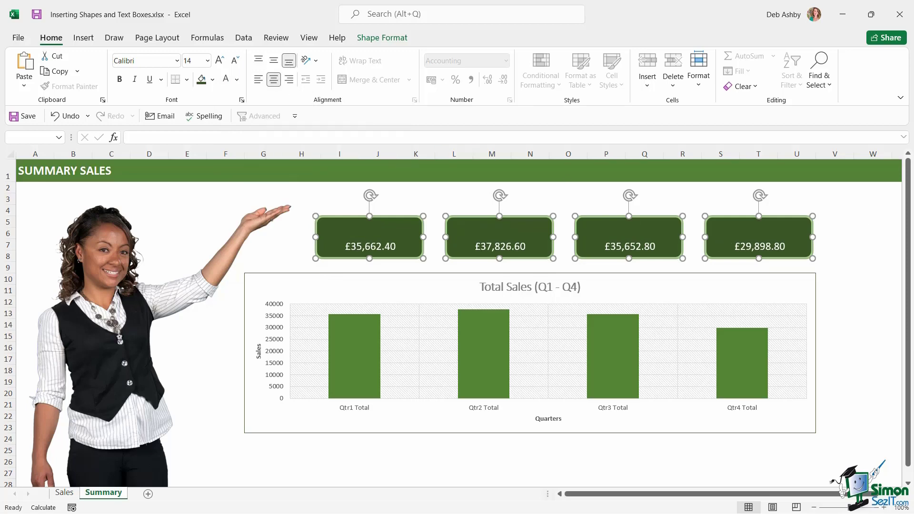
{"action": "left_click", "coordinate": [853, 256]}
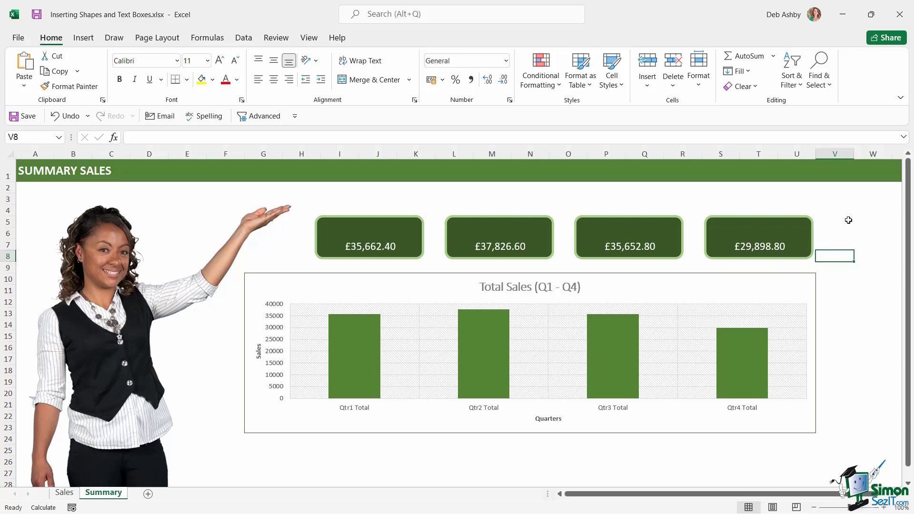
Draw a text box across columns D to F reading QTR1, then reselect the whole box
{"action": "left_click", "coordinate": [87, 40]}
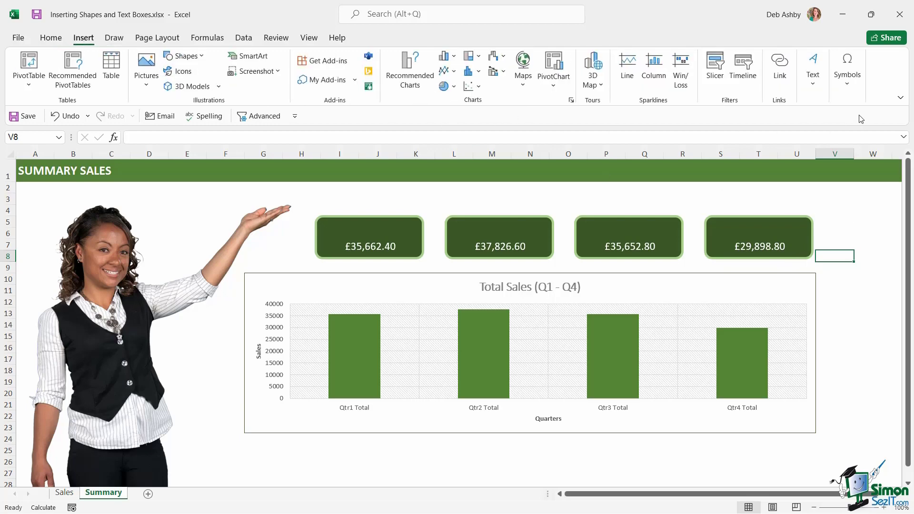
{"action": "left_click", "coordinate": [812, 89]}
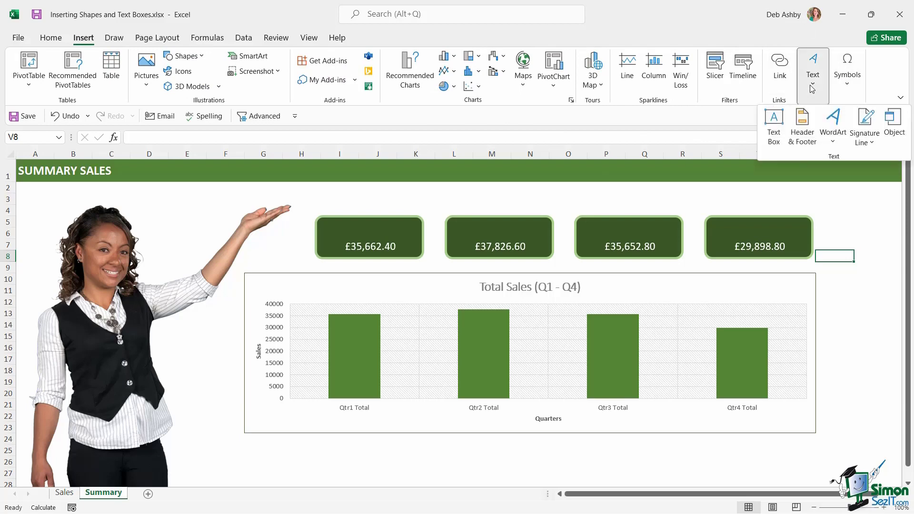
{"action": "left_click", "coordinate": [777, 132]}
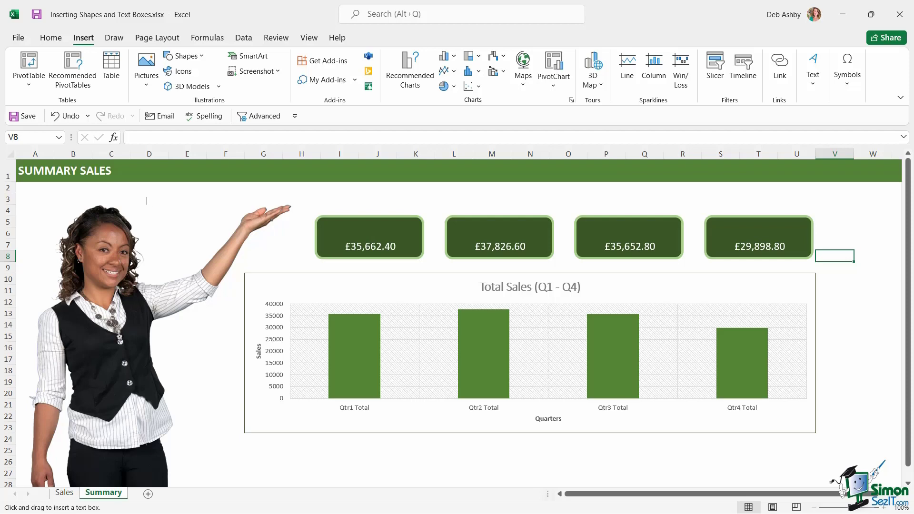
{"action": "left_click_drag", "start_coordinate": [144, 200], "coordinate": [246, 233]}
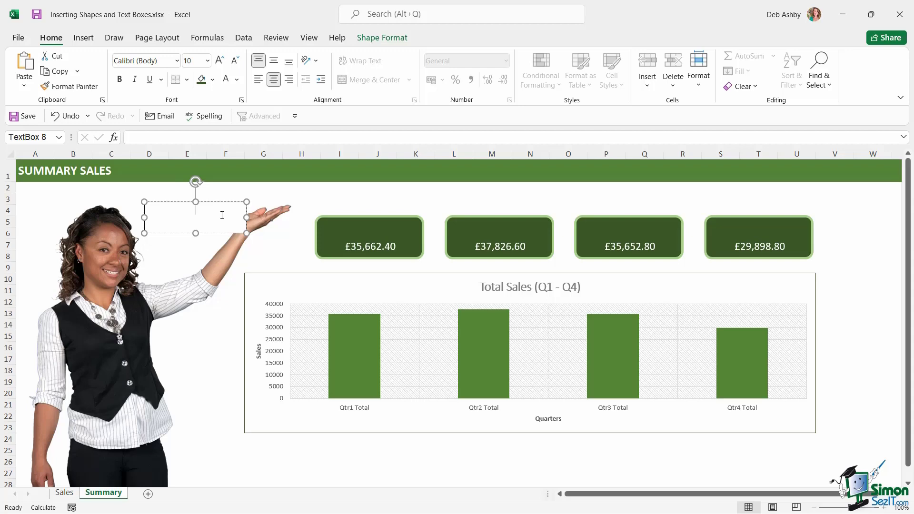
{"action": "type", "text": "QTR1"}
{"action": "left_click", "coordinate": [303, 204]}
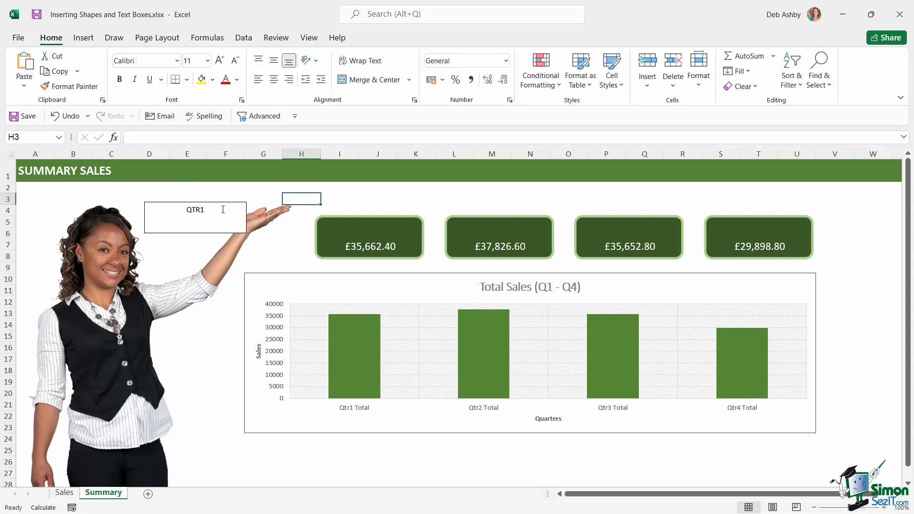
{"action": "left_click", "coordinate": [206, 210]}
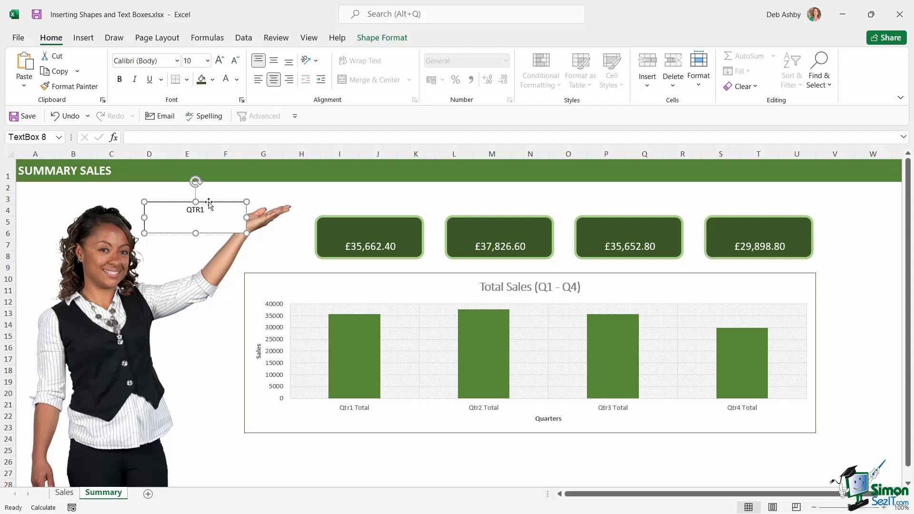
{"action": "left_click", "coordinate": [209, 202]}
Give the QTR1 text box no outline and no fill
{"action": "left_click", "coordinate": [382, 37]}
{"action": "left_click", "coordinate": [340, 72]}
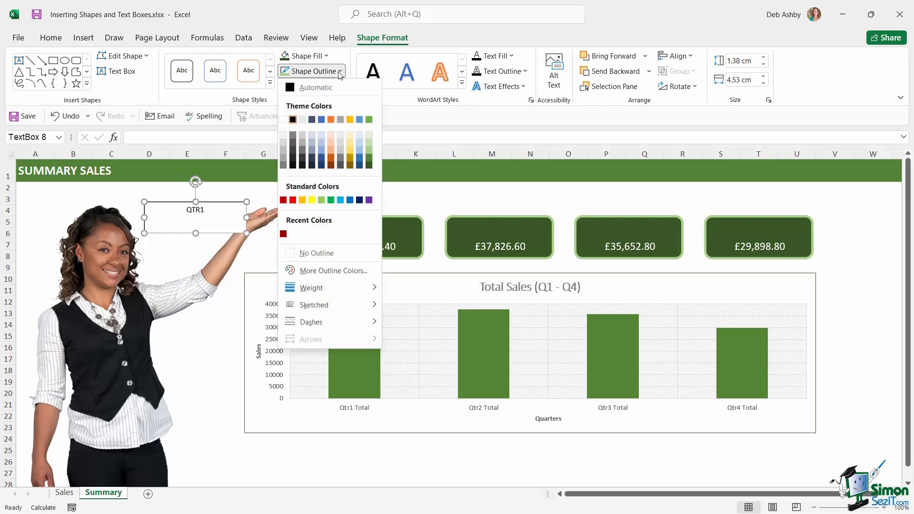
{"action": "left_click", "coordinate": [305, 253]}
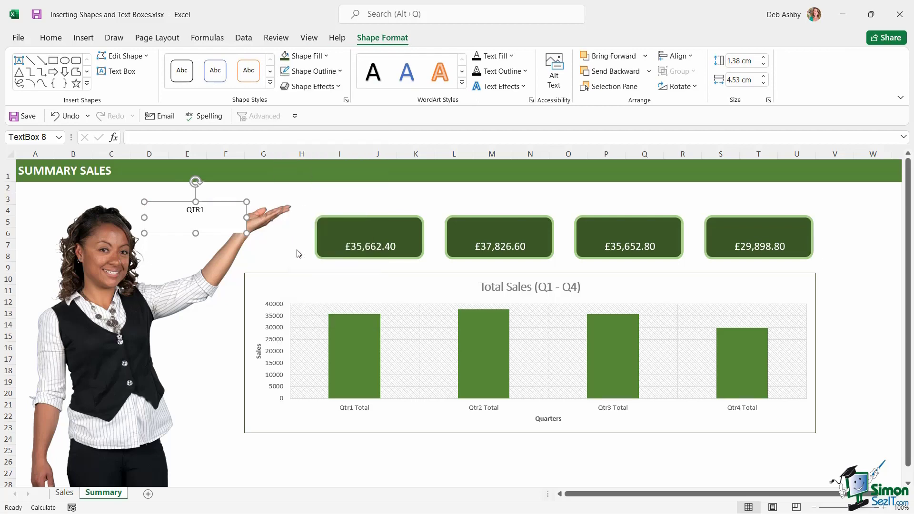
{"action": "left_click", "coordinate": [326, 56]}
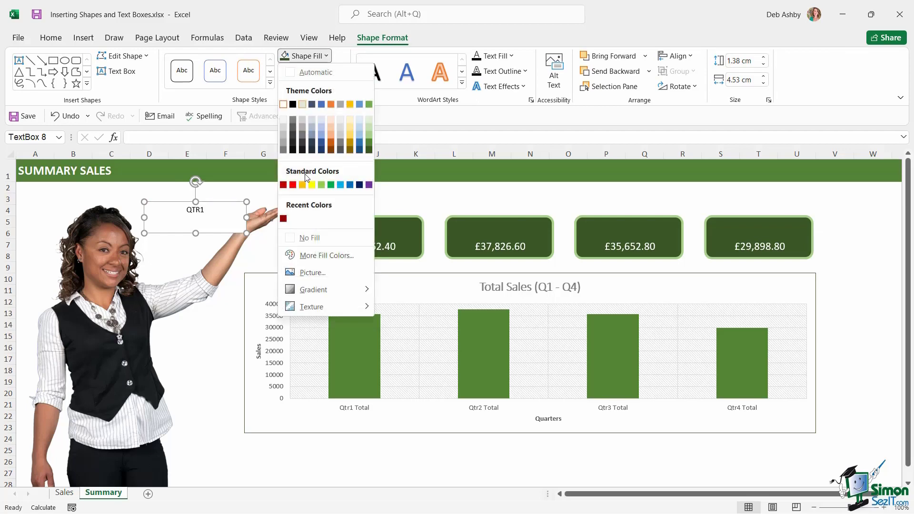
{"action": "left_click", "coordinate": [306, 240]}
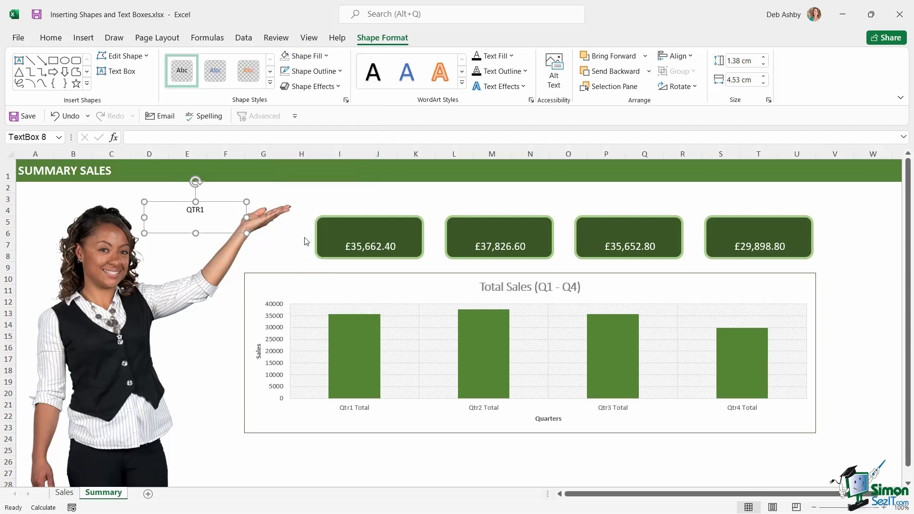
Make the QTR1 text 18 pt white and move the label onto the first green rectangle
{"action": "left_click", "coordinate": [51, 38]}
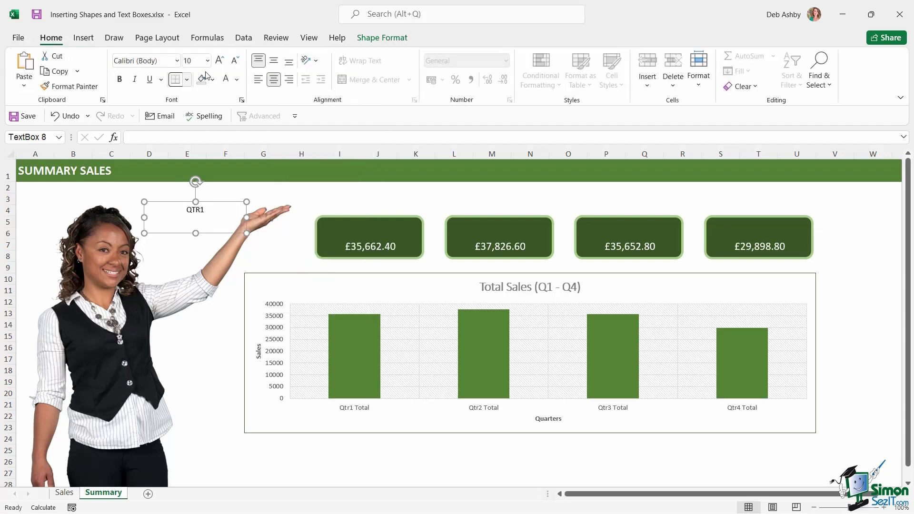
{"action": "left_click", "coordinate": [220, 61]}
{"action": "left_click", "coordinate": [220, 61]}
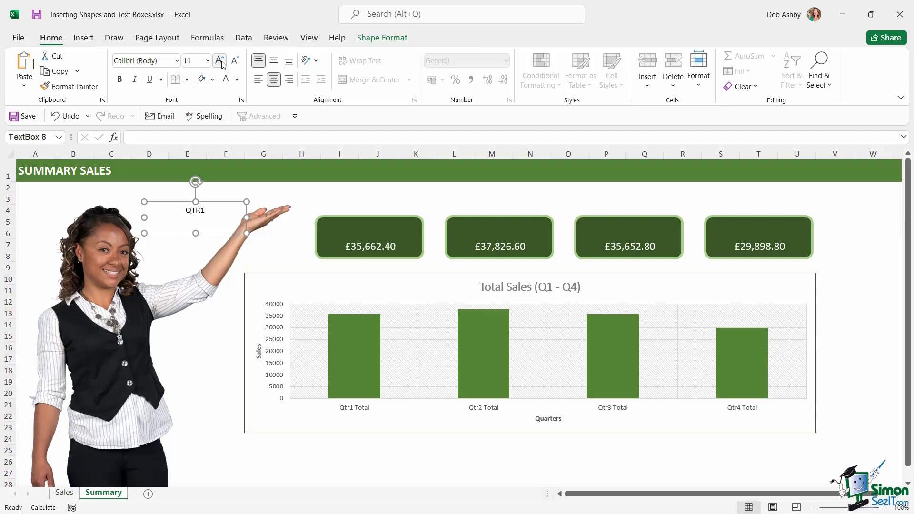
{"action": "left_click", "coordinate": [220, 61]}
{"action": "left_click", "coordinate": [220, 61]}
{"action": "left_click", "coordinate": [220, 61]}
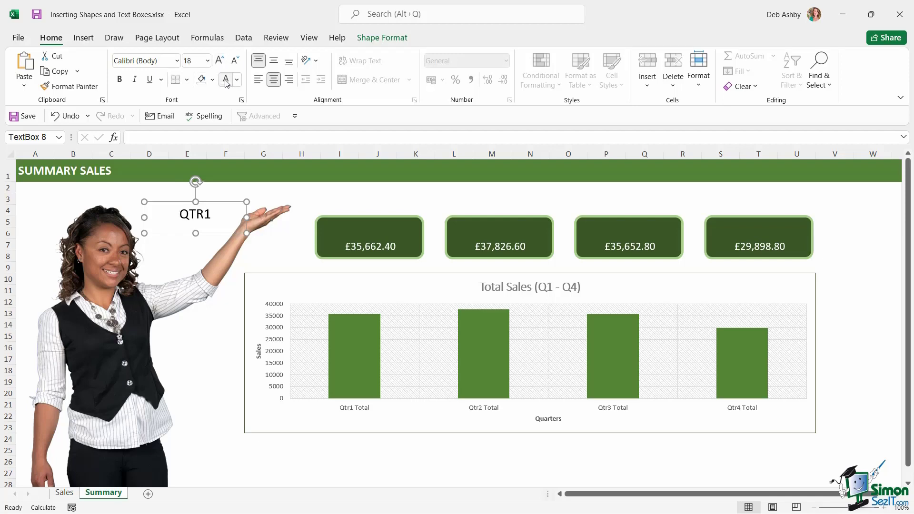
{"action": "left_click", "coordinate": [226, 81]}
{"action": "left_click_drag", "start_coordinate": [170, 204], "coordinate": [348, 216]}
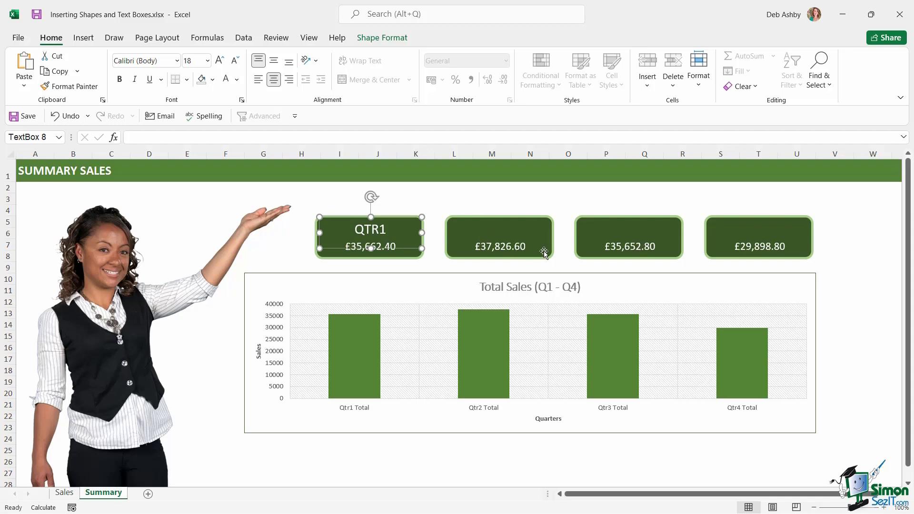
Duplicate the label onto the second rectangle and change it to QTR2
{"action": "key", "text": "ctrl+d"}
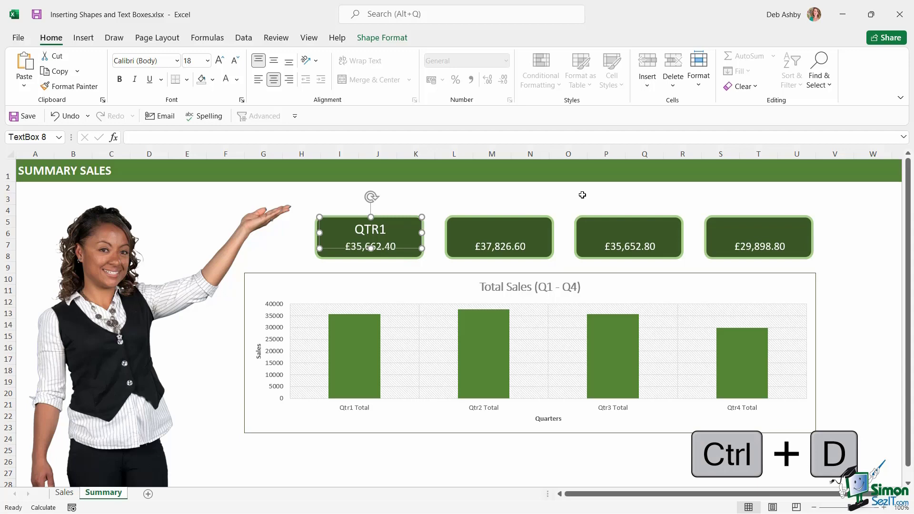
{"action": "key", "text": "ctrl+d"}
{"action": "left_click_drag", "start_coordinate": [431, 249], "coordinate": [547, 249]}
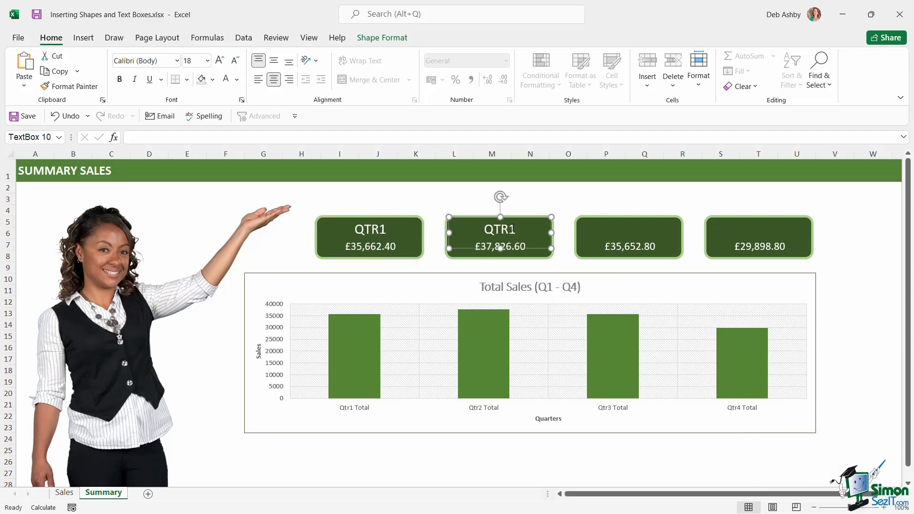
{"action": "left_click", "coordinate": [513, 229]}
{"action": "key", "text": "Delete"}
{"action": "type", "text": "2"}
Copy the label for the third rectangle and change it to QTR3
{"action": "key", "text": "ctrl+c"}
{"action": "key", "text": "ctrl+v"}
{"action": "left_click", "coordinate": [640, 232]}
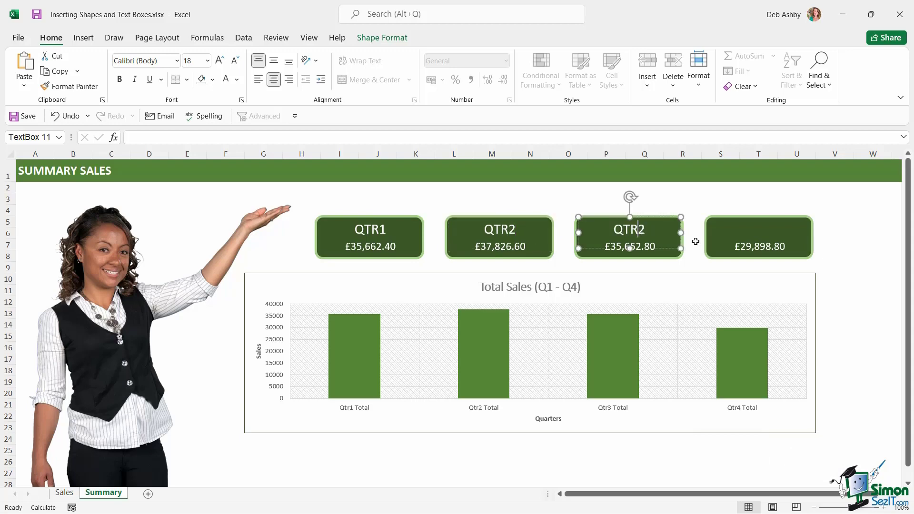
{"action": "key", "text": "BackSpace"}
{"action": "type", "text": "3"}
Place a label on the fourth rectangle reading QTR4 and deselect it
{"action": "left_click_drag", "start_coordinate": [666, 248], "coordinate": [811, 245]}
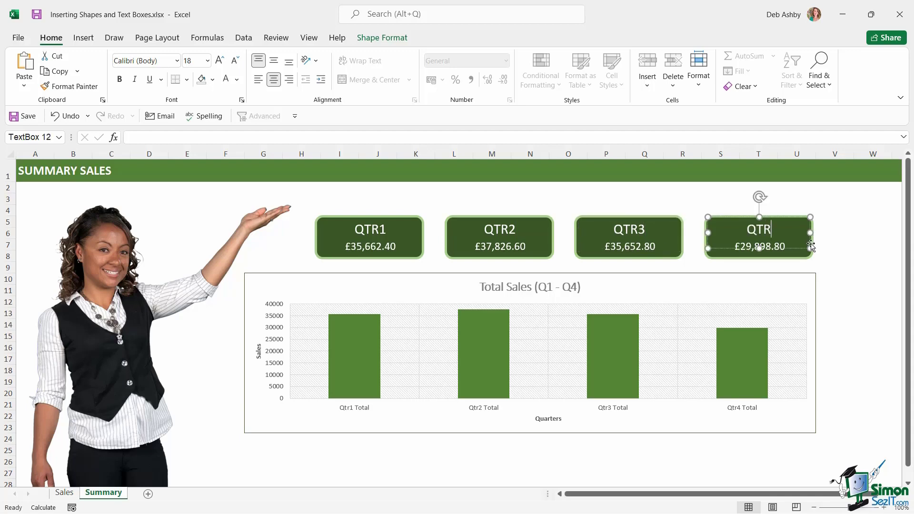
{"action": "key", "text": "BackSpace"}
{"action": "type", "text": "4"}
{"action": "key", "text": "Escape"}
{"action": "key", "text": "Escape"}
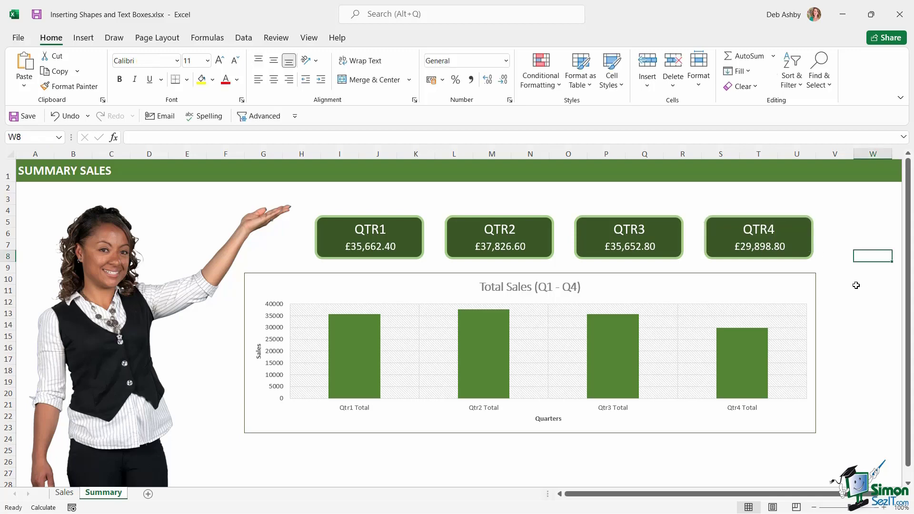